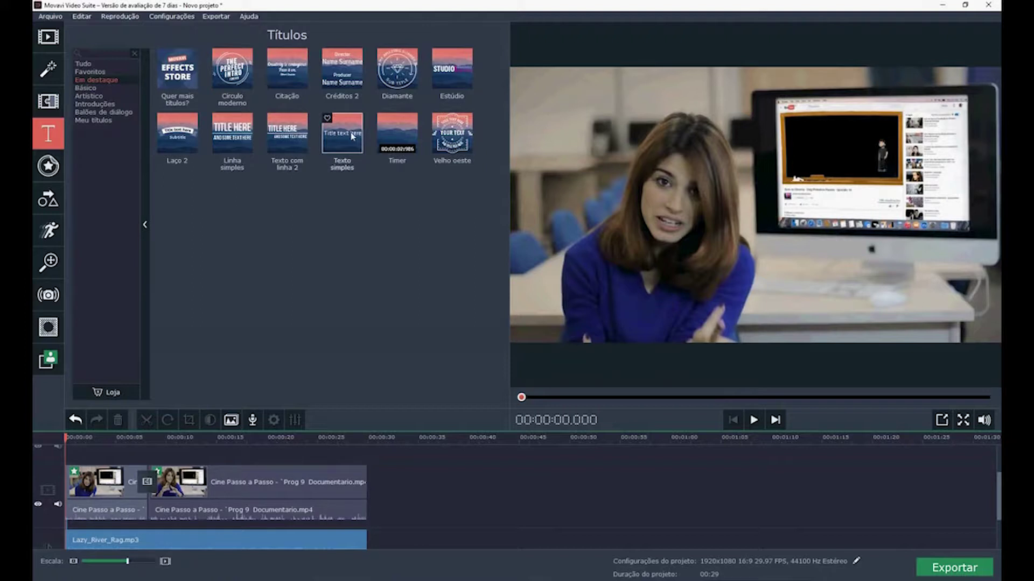
Step: Add a simple text title (Texto simples) at the start of the video track reading "cine passo a passo"
{"action": "left_click_drag", "start_coordinate": [353, 136], "coordinate": [68, 475]}
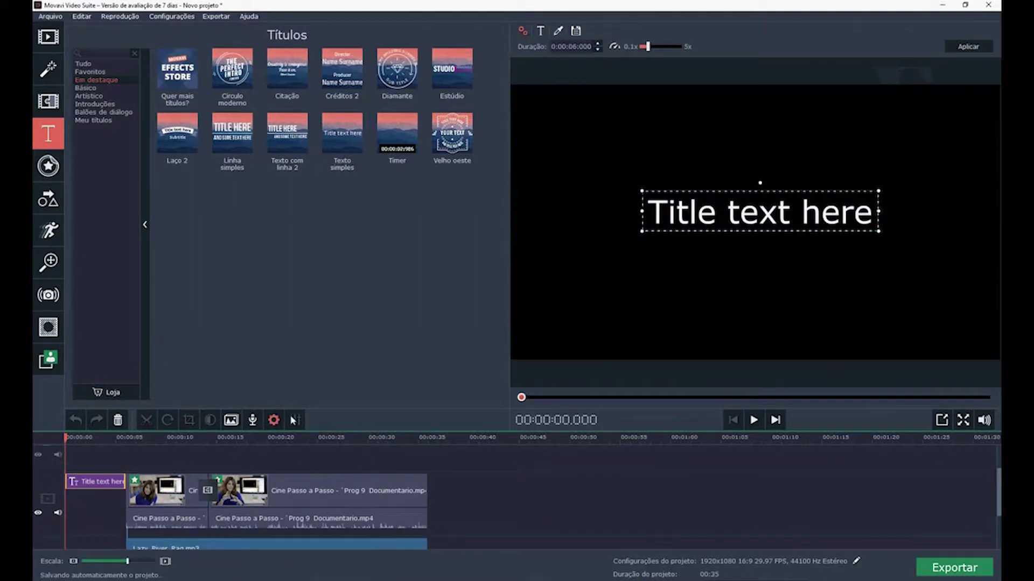
{"action": "triple_click", "coordinate": [742, 218]}
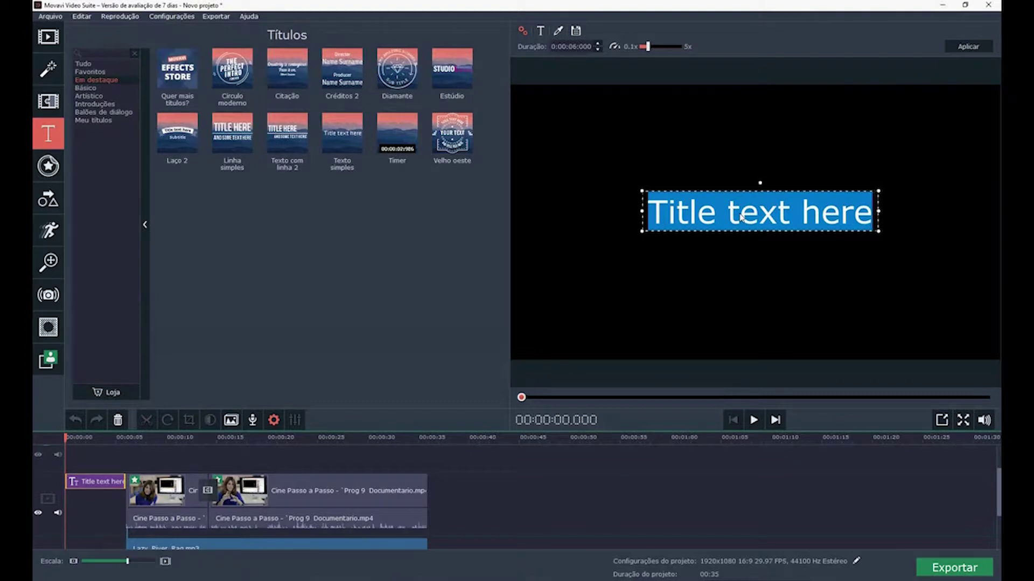
{"action": "type", "text": "cine"}
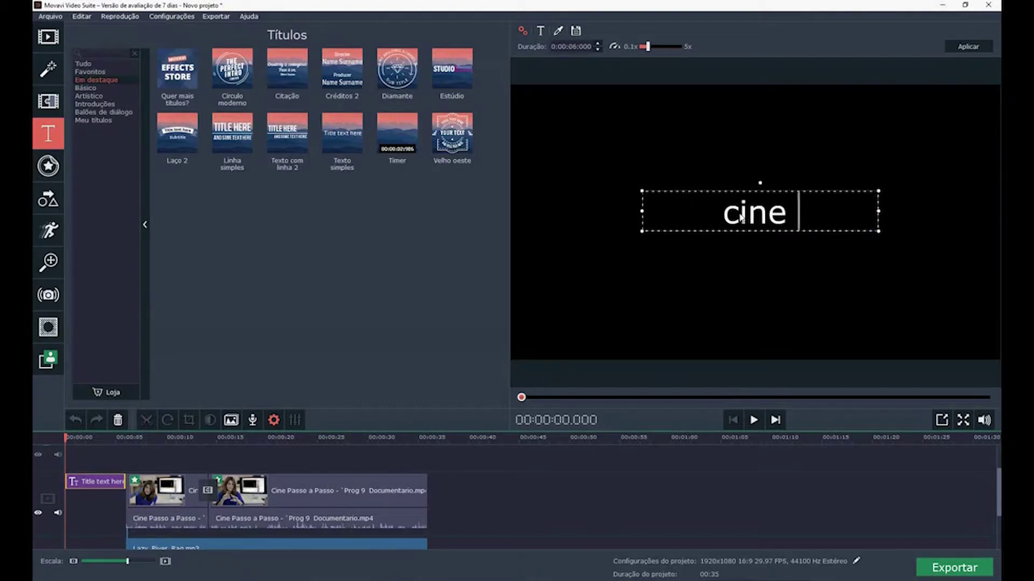
{"action": "type", "text": " passo "}
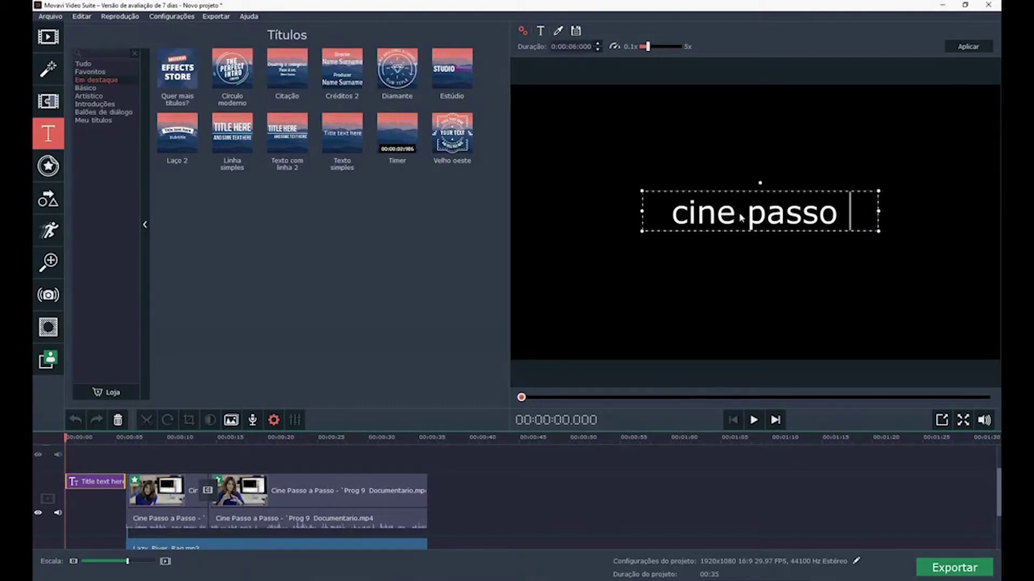
{"action": "type", "text": "a passo"}
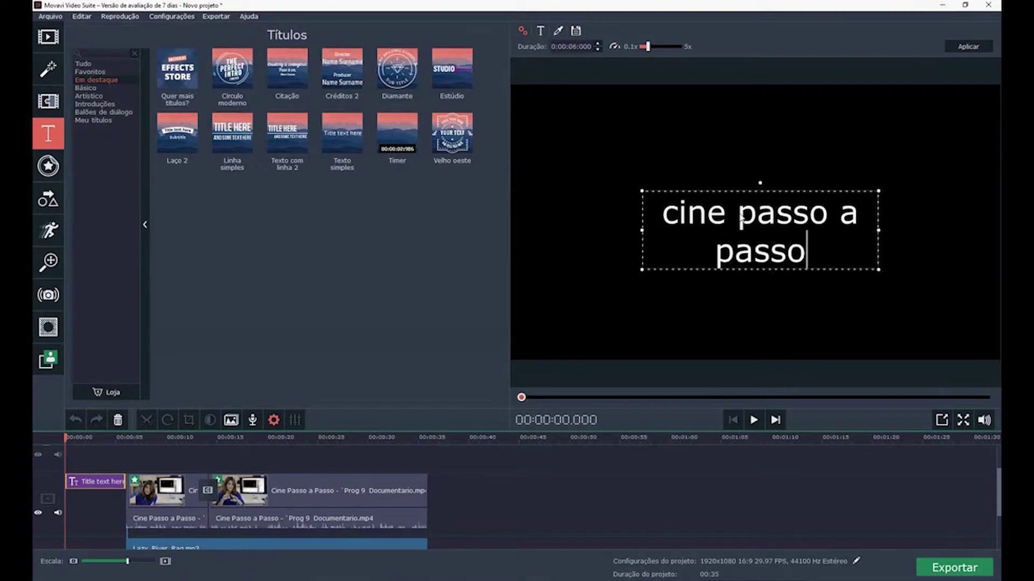
Step: Try the Terminal font on the whole title text, and settle on Yu Gothic
{"action": "left_click", "coordinate": [747, 233]}
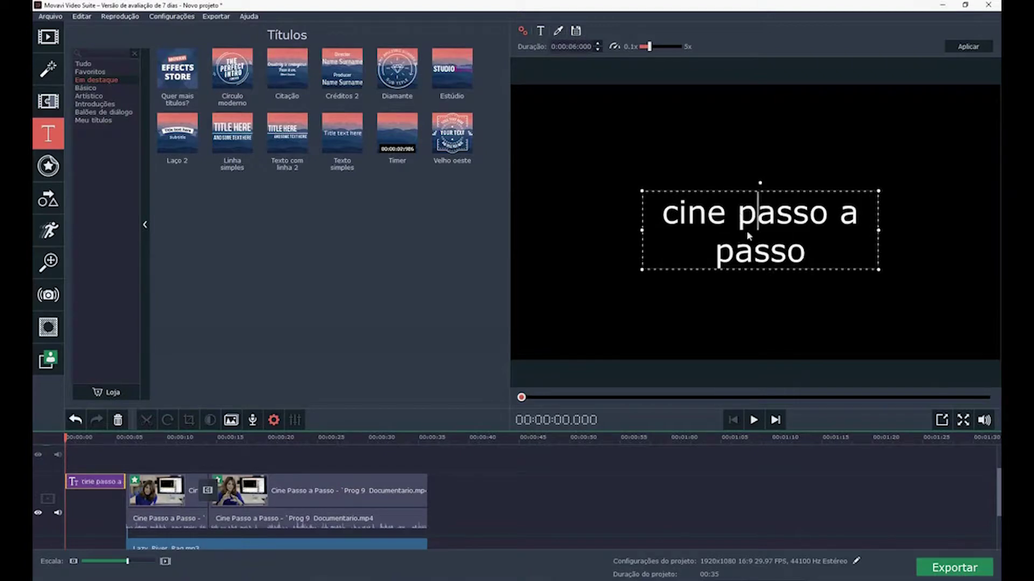
{"action": "triple_click", "coordinate": [670, 215]}
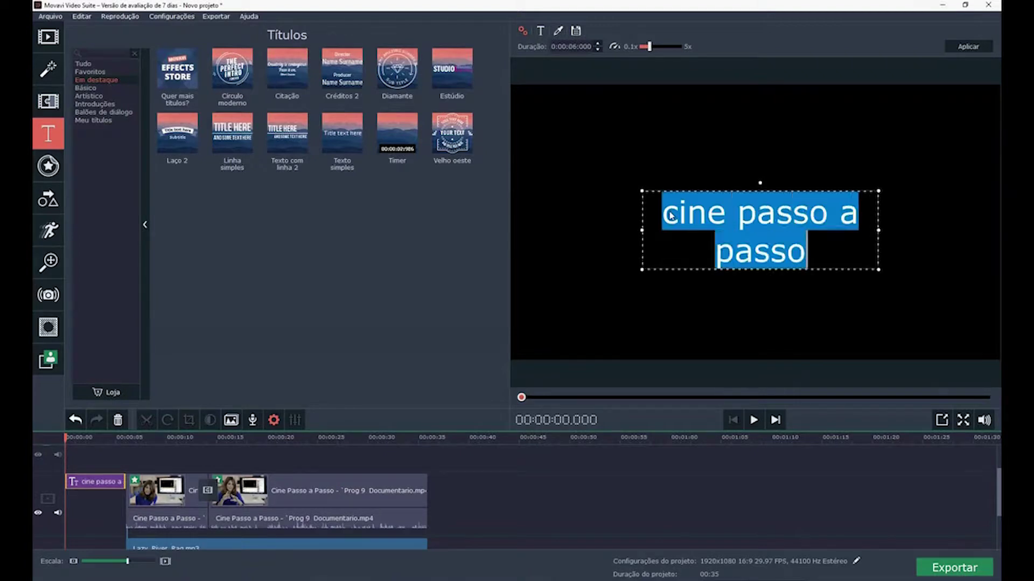
{"action": "left_click", "coordinate": [541, 31]}
{"action": "left_click", "coordinate": [557, 47]}
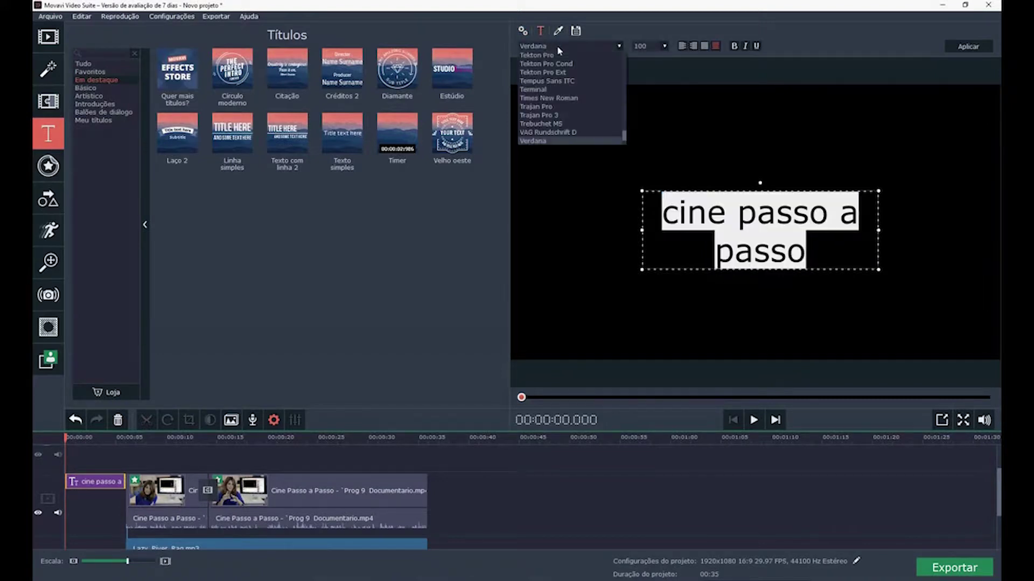
{"action": "left_click", "coordinate": [555, 89]}
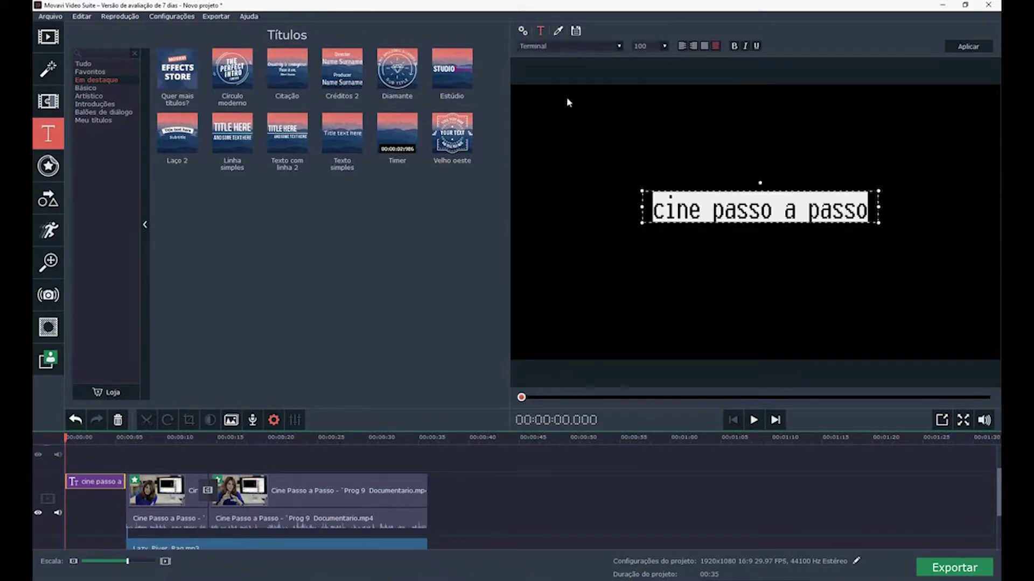
{"action": "left_click", "coordinate": [561, 44]}
{"action": "scroll", "coordinate": [557, 88], "scroll_direction": "down", "scroll_amount": 3}
{"action": "scroll", "coordinate": [555, 88], "scroll_direction": "down", "scroll_amount": 3}
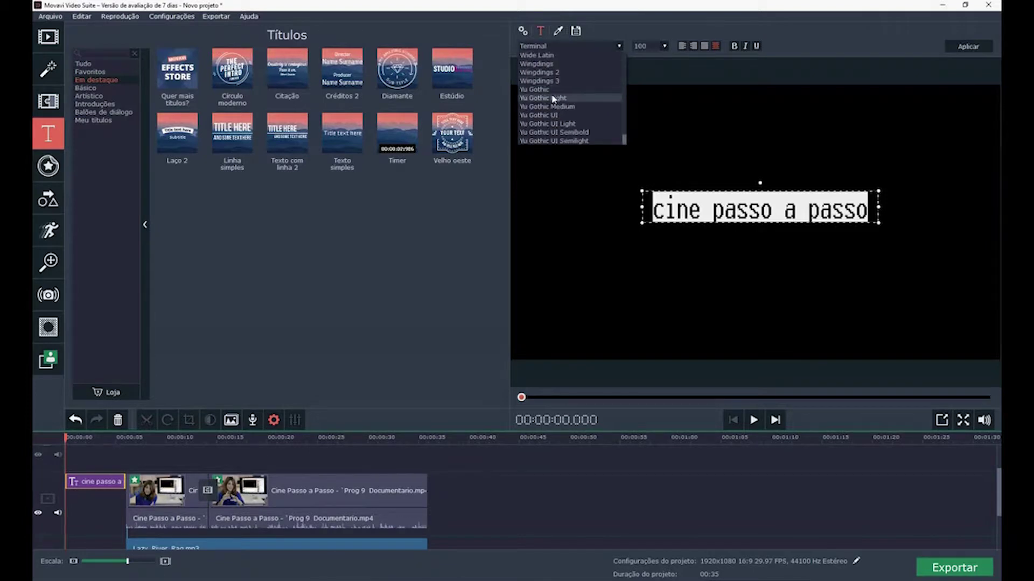
{"action": "left_click", "coordinate": [549, 93]}
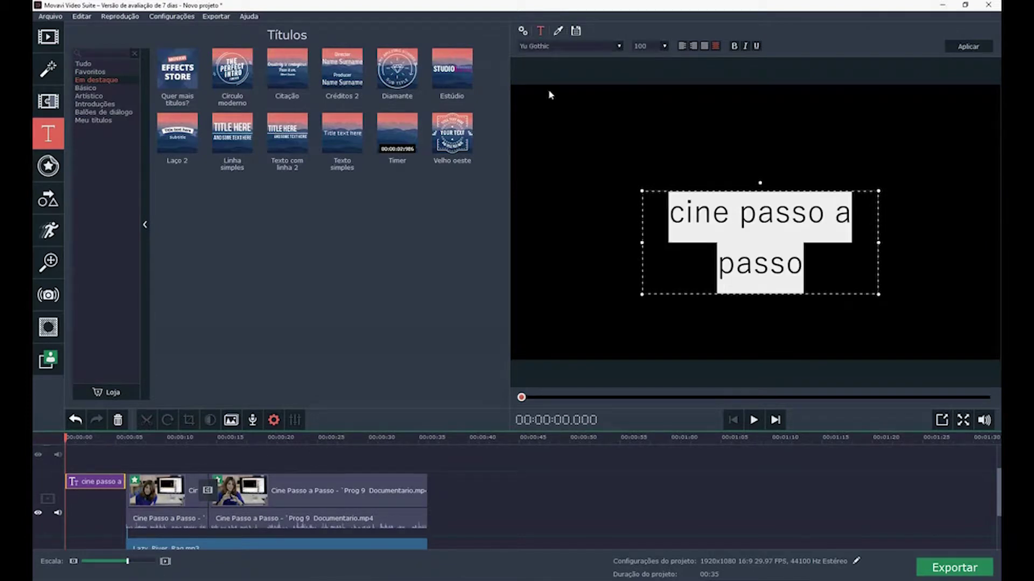
Step: Widen the title's text box so the text fits on one line, and shift the box slightly down
{"action": "left_click_drag", "start_coordinate": [877, 243], "coordinate": [941, 244]}
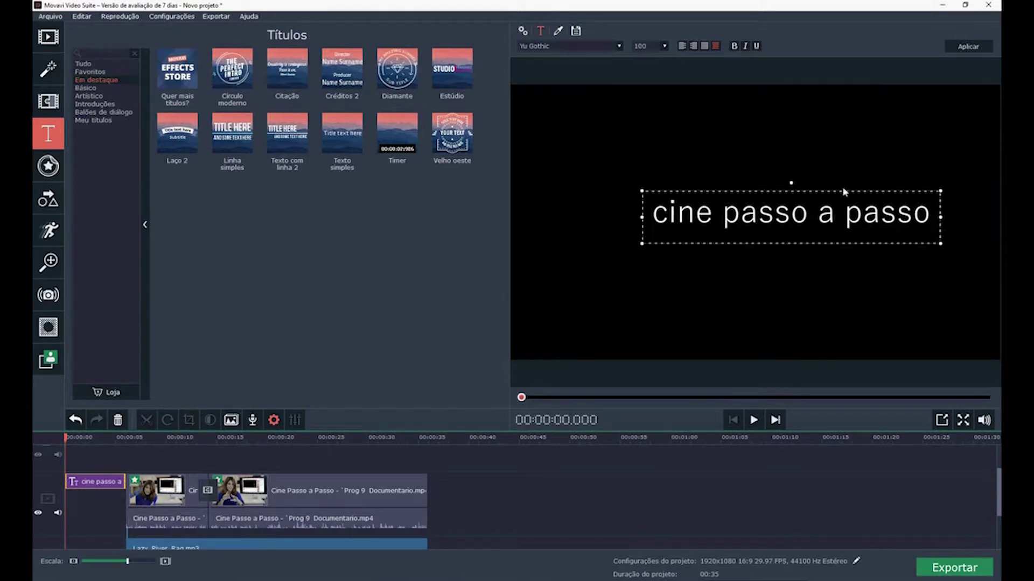
{"action": "mouse_move", "coordinate": [843, 189]}
{"action": "left_mouse_down"}
{"action": "mouse_move", "coordinate": [845, 203]}
{"action": "mouse_move", "coordinate": [839, 197]}
{"action": "left_mouse_up"}
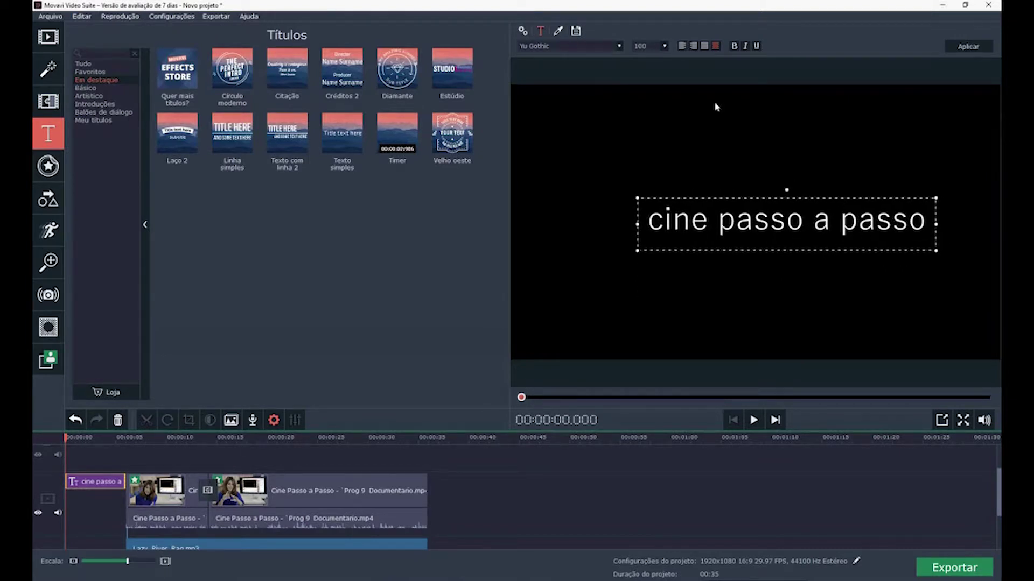
Step: Try italic, underline and bold on the whole title text, switching each style off again
{"action": "double_click", "coordinate": [730, 221]}
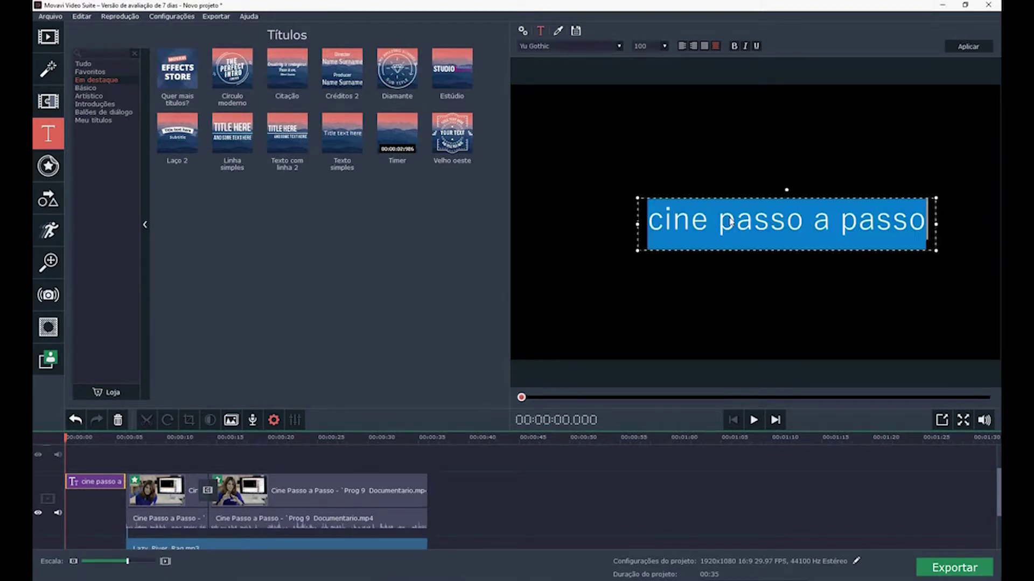
{"action": "left_click", "coordinate": [746, 47]}
{"action": "left_click", "coordinate": [746, 47]}
{"action": "left_click", "coordinate": [756, 47]}
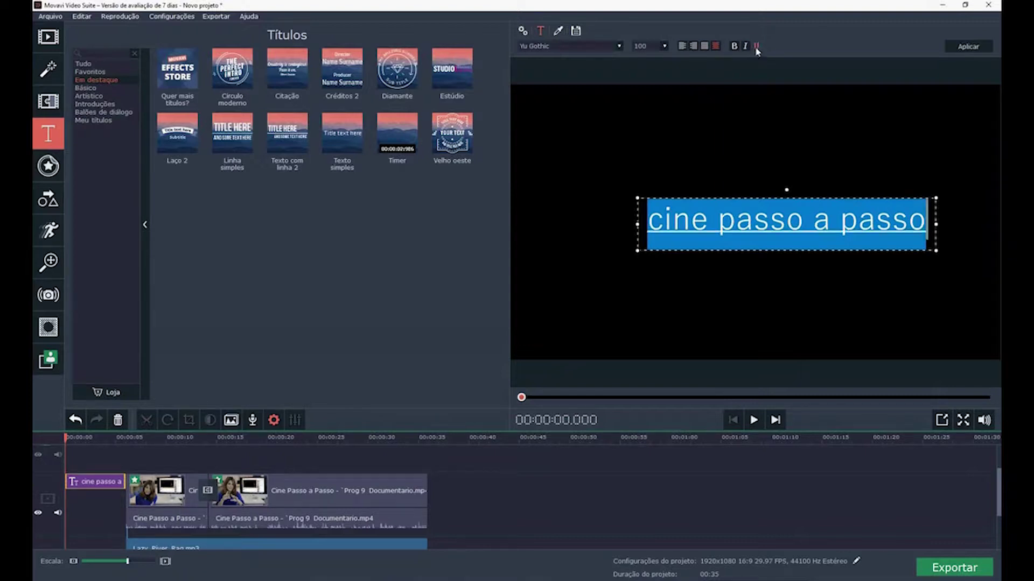
{"action": "left_click", "coordinate": [756, 47]}
{"action": "left_click", "coordinate": [734, 47]}
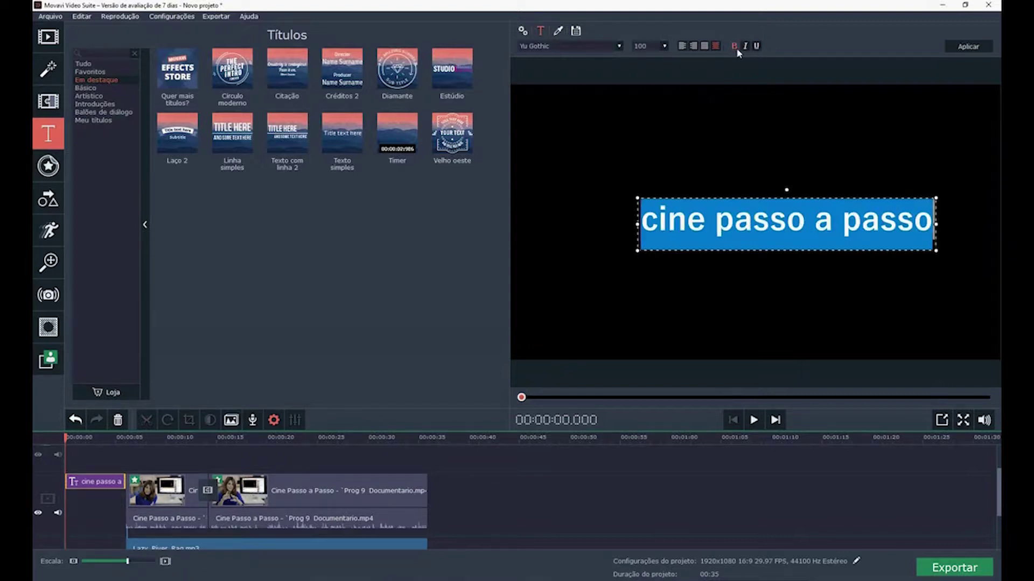
{"action": "left_click", "coordinate": [734, 47]}
Step: Try the different paragraph alignments on the title text and return it to centred
{"action": "left_click", "coordinate": [704, 46]}
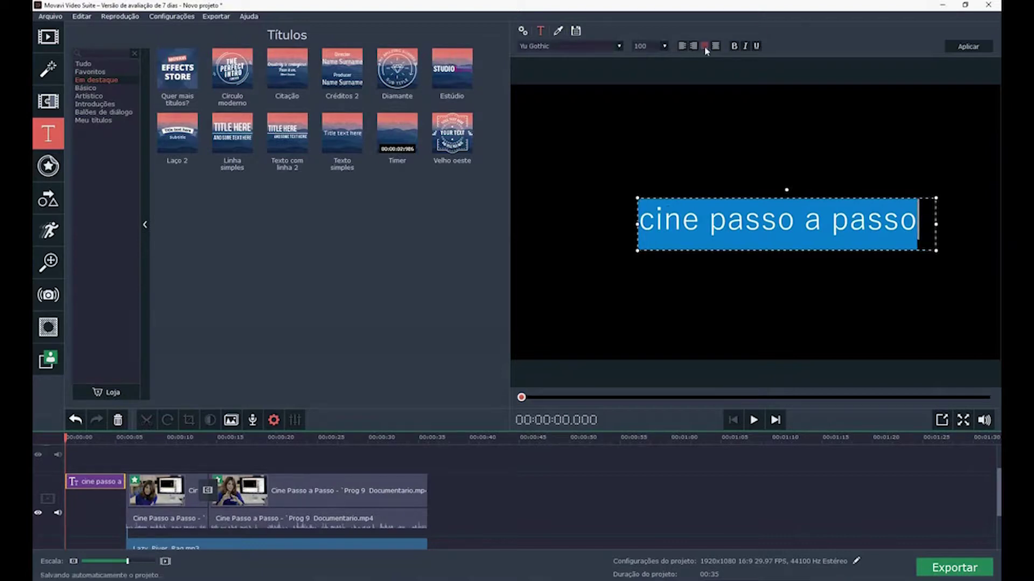
{"action": "left_click", "coordinate": [694, 50]}
{"action": "left_click", "coordinate": [682, 47]}
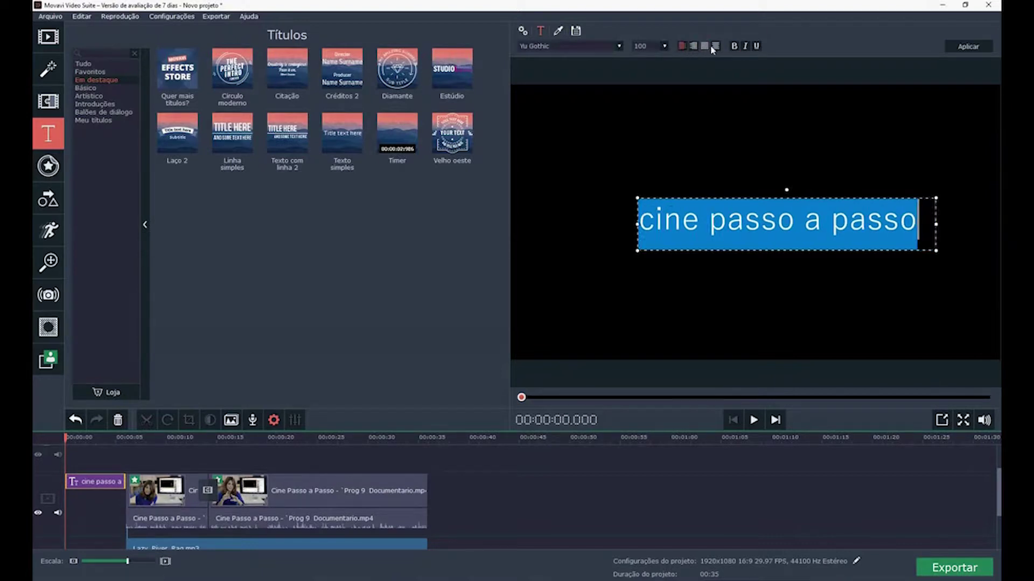
{"action": "left_click", "coordinate": [694, 47]}
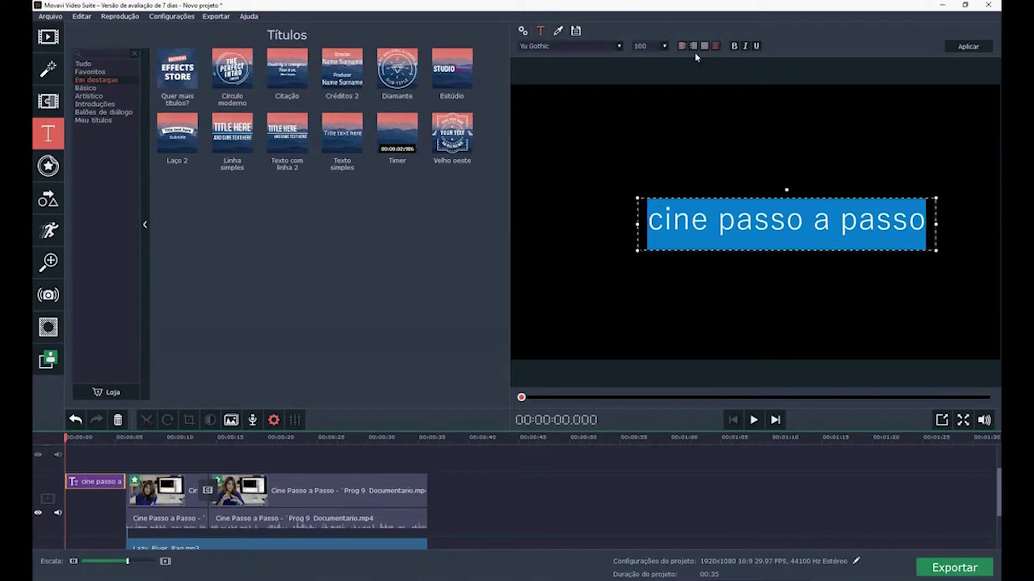
Step: Change the colour of the title text to pink
{"action": "left_click", "coordinate": [559, 32]}
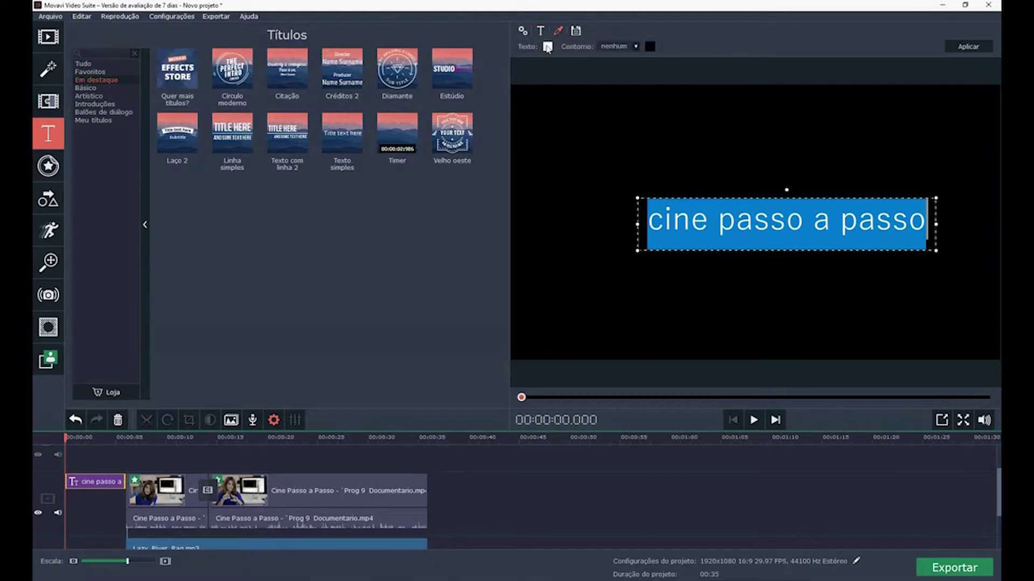
{"action": "left_click", "coordinate": [548, 47]}
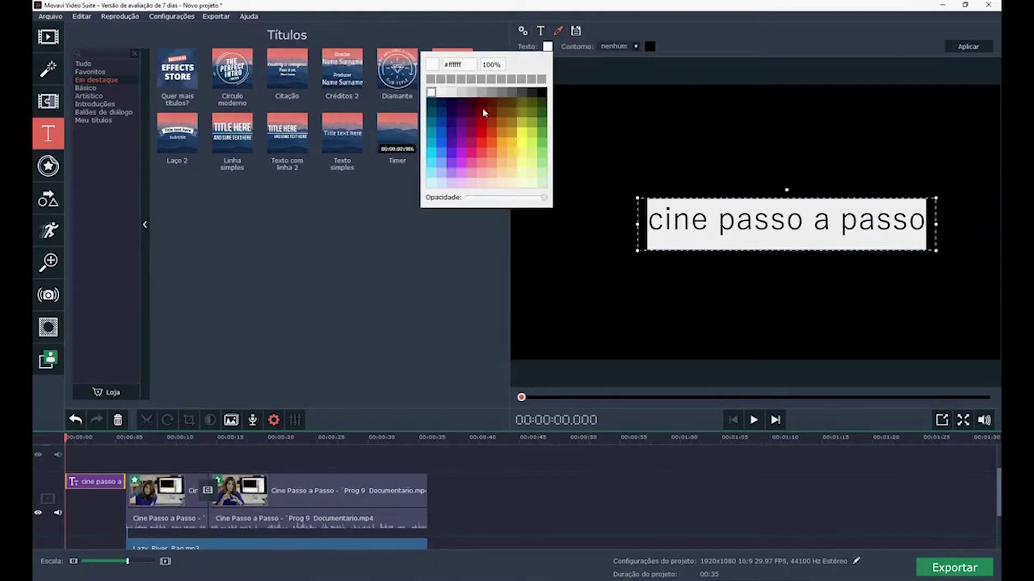
{"action": "left_click", "coordinate": [472, 155]}
{"action": "left_click", "coordinate": [822, 246]}
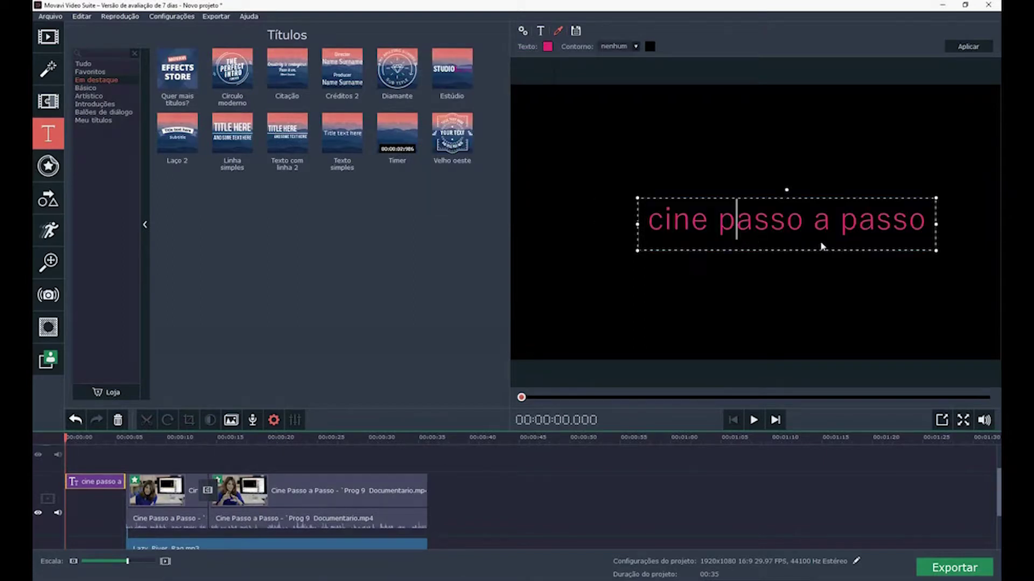
Step: Apply the thickest outline to the whole title text
{"action": "triple_click", "coordinate": [715, 223]}
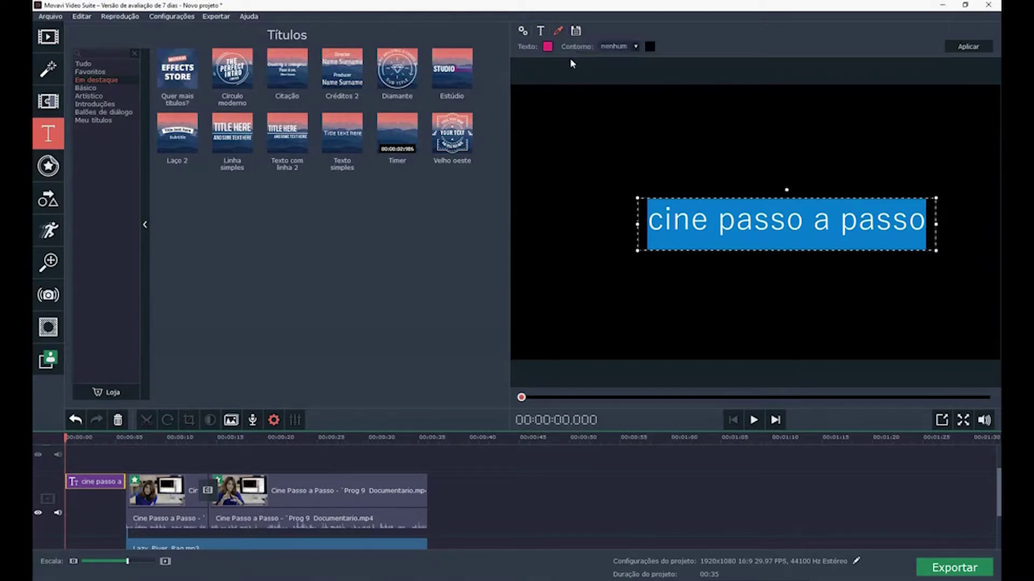
{"action": "left_click", "coordinate": [636, 46]}
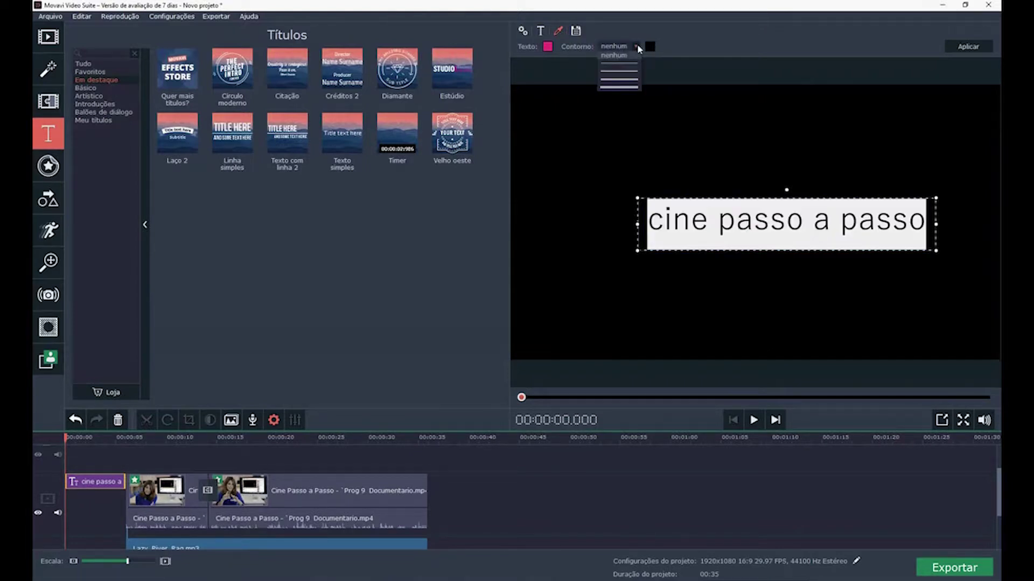
{"action": "left_click", "coordinate": [626, 87]}
{"action": "left_click", "coordinate": [736, 249]}
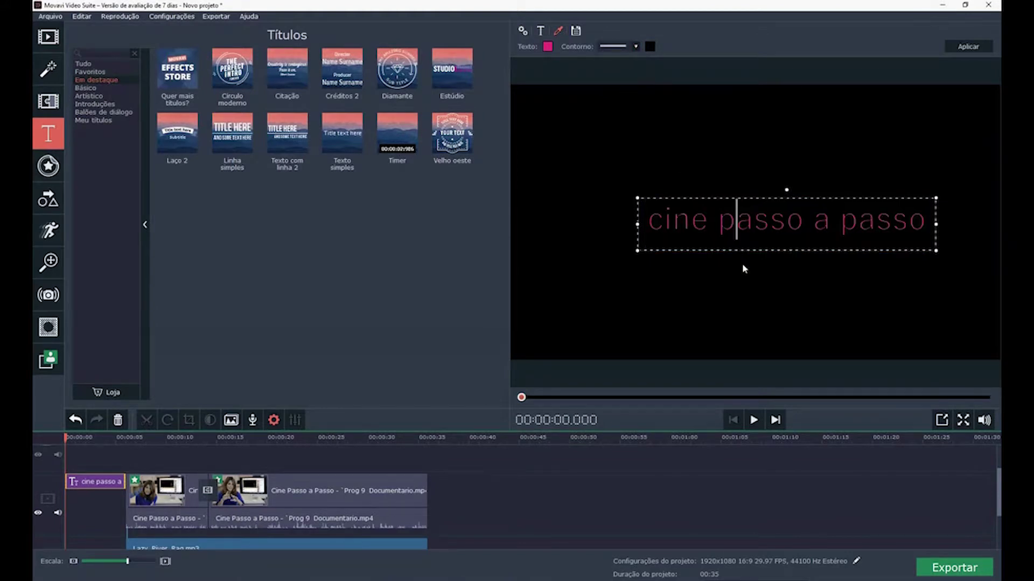
Step: Change the title's outline colour to grey and deselect the text
{"action": "left_click", "coordinate": [651, 46]}
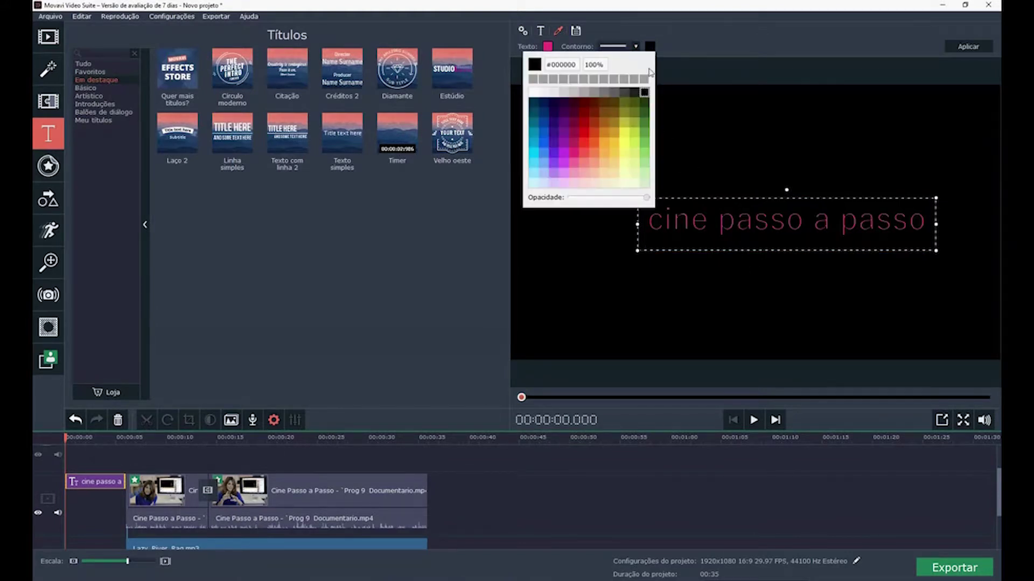
{"action": "left_click", "coordinate": [603, 94]}
{"action": "left_click", "coordinate": [894, 296]}
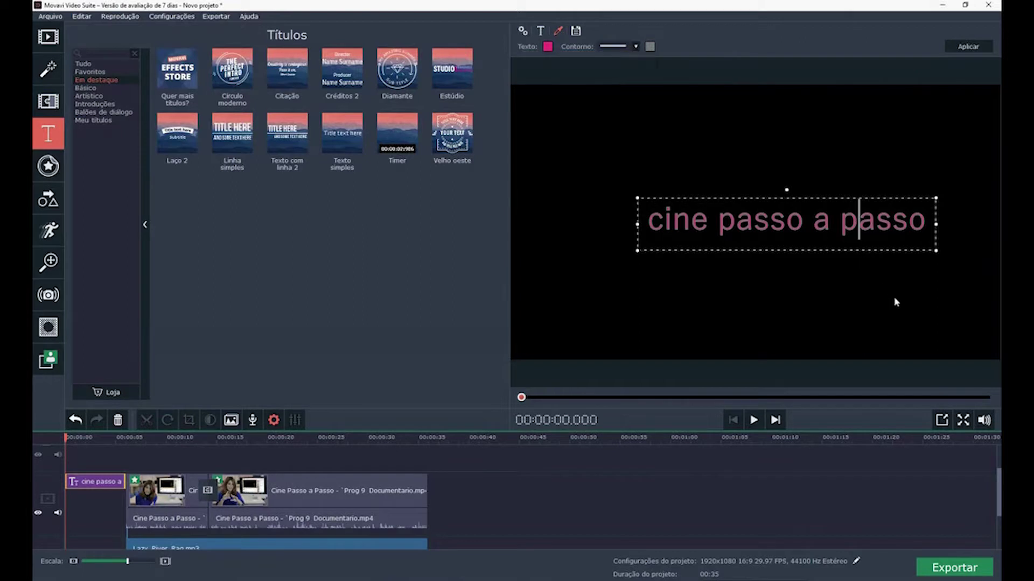
{"action": "left_click", "coordinate": [895, 297]}
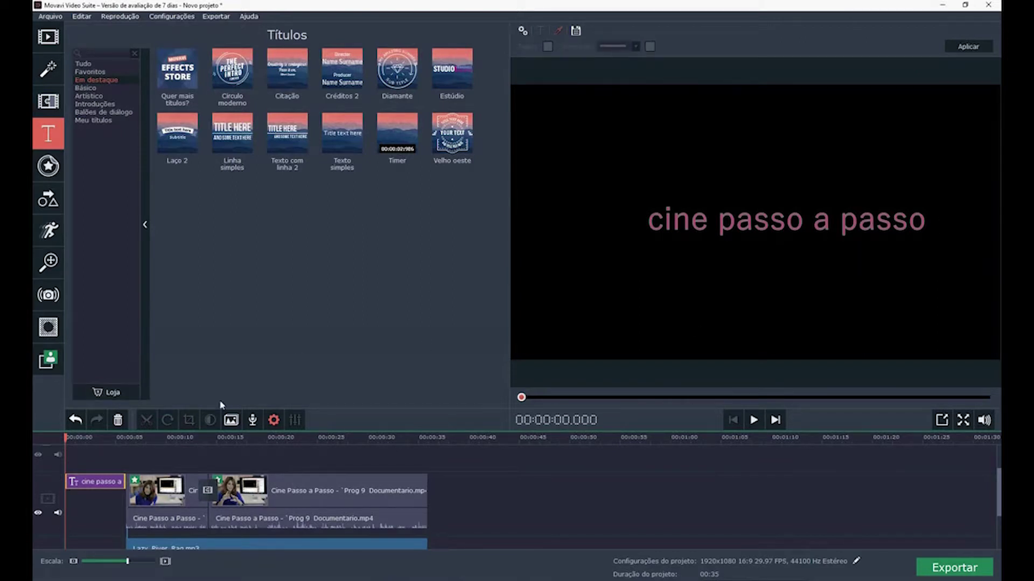
Step: Shorten the title clip on the timeline to about 2.5 seconds, playing the project from the start to judge its length
{"action": "key", "text": "space"}
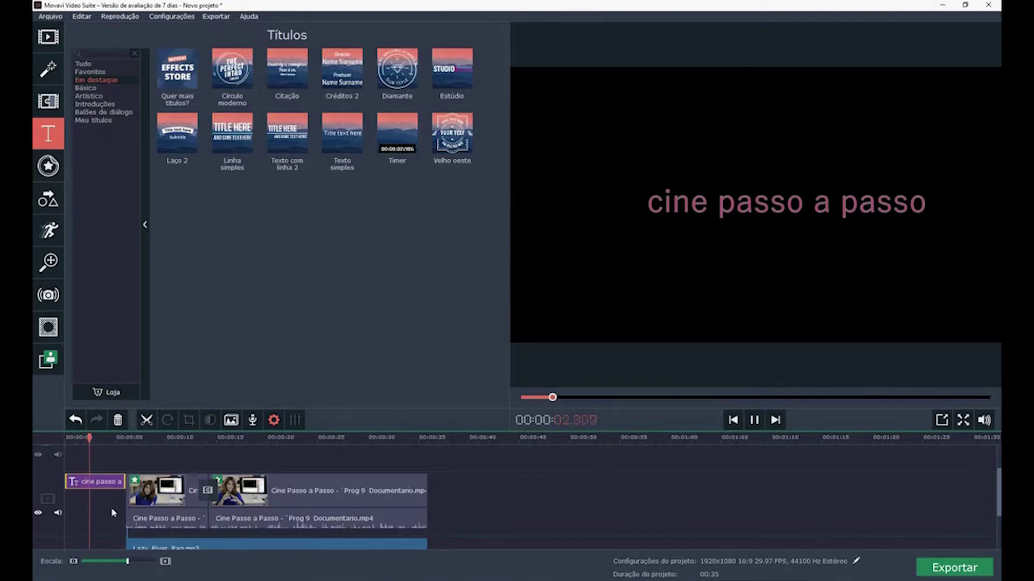
{"action": "key", "text": "space"}
{"action": "left_click_drag", "start_coordinate": [124, 481], "coordinate": [101, 481]}
{"action": "key", "text": "Home"}
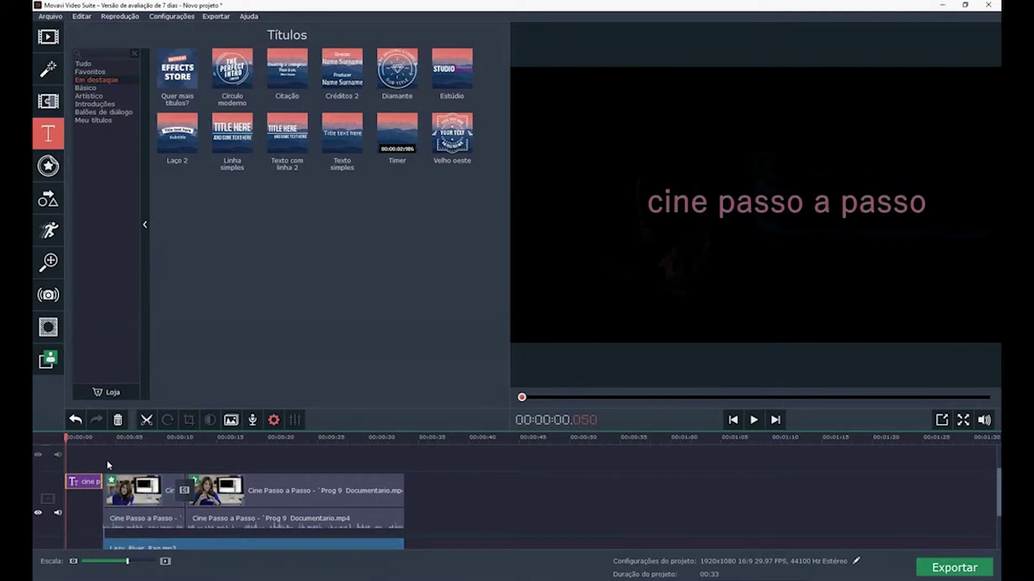
{"action": "key", "text": "space"}
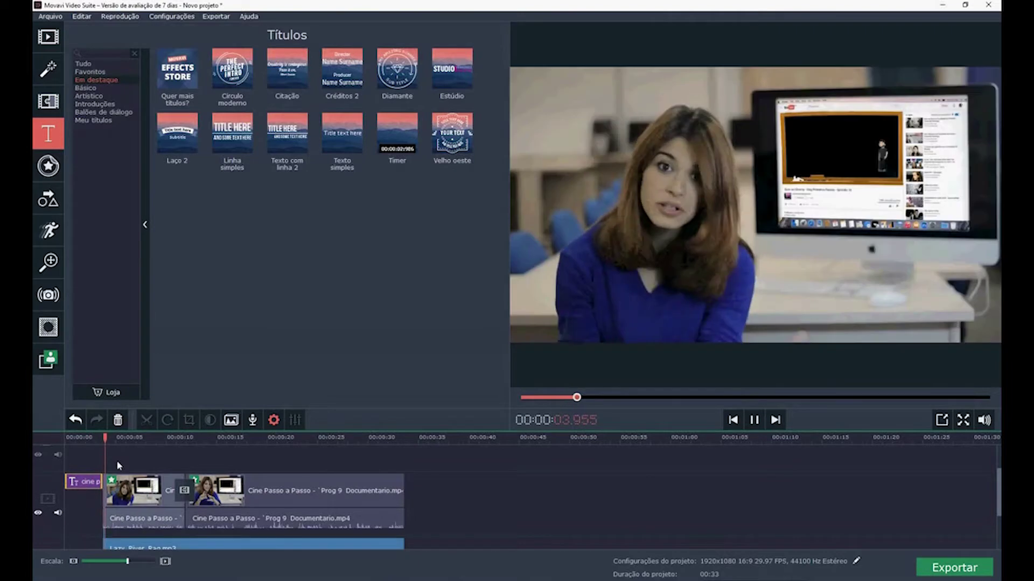
{"action": "left_click", "coordinate": [89, 483]}
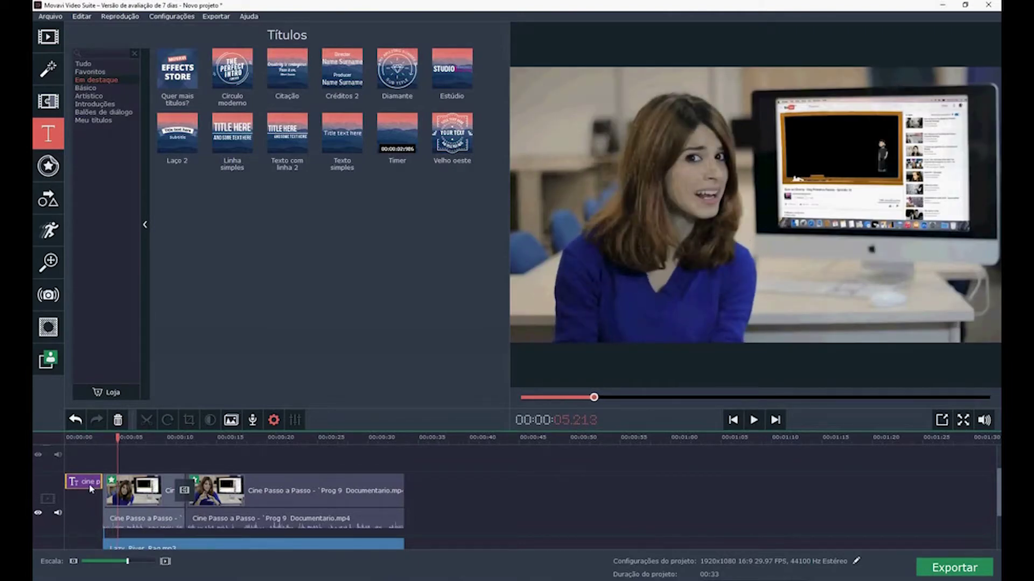
{"action": "left_click_drag", "start_coordinate": [100, 482], "coordinate": [90, 481]}
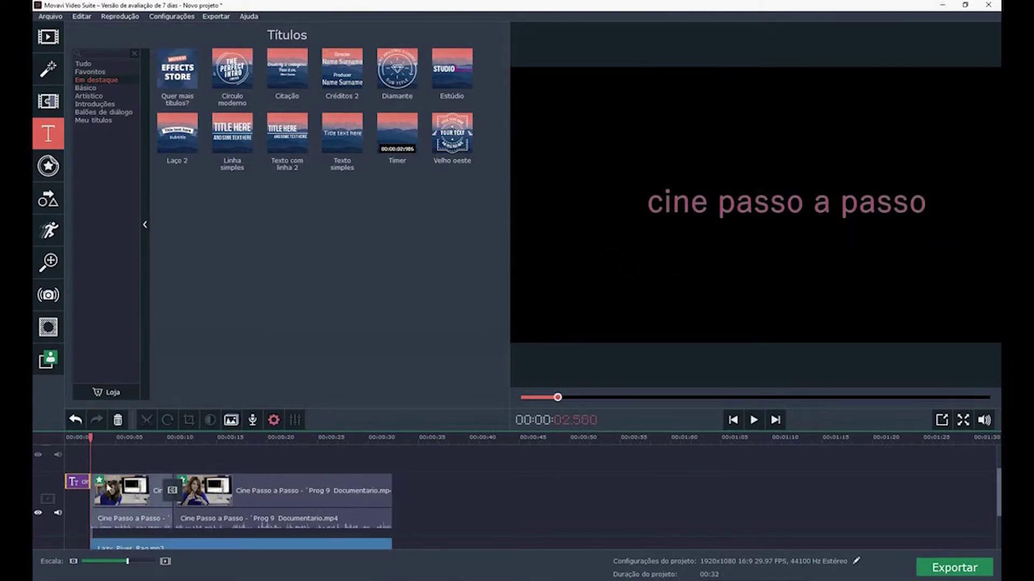
{"action": "key", "text": "Home"}
{"action": "key", "text": "space"}
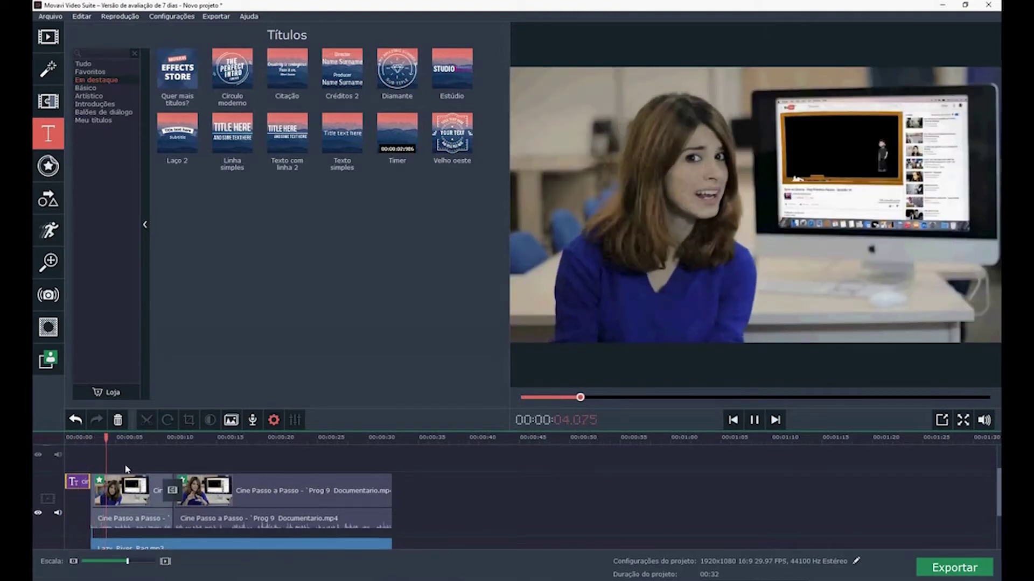
{"action": "left_click", "coordinate": [755, 420]}
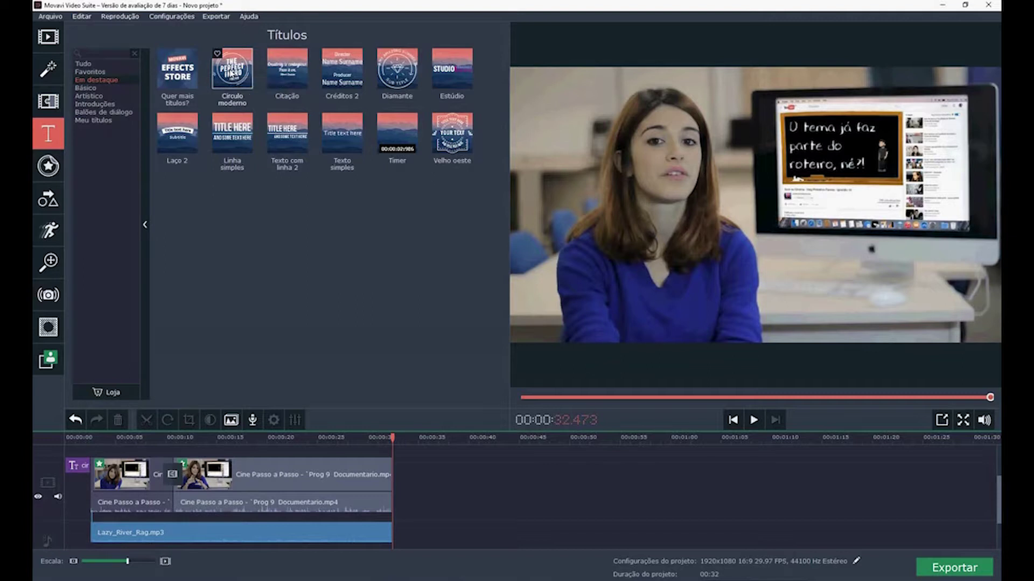
Step: Add the Círculo moderno title right after the last video clip and delete all its placeholder texts
{"action": "left_click_drag", "start_coordinate": [232, 73], "coordinate": [399, 460]}
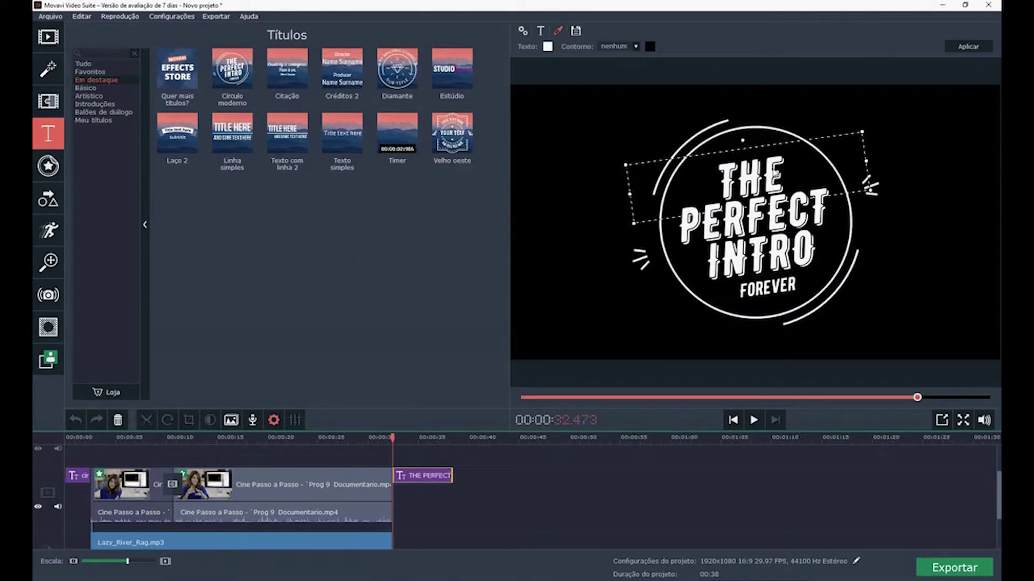
{"action": "double_click", "coordinate": [765, 183]}
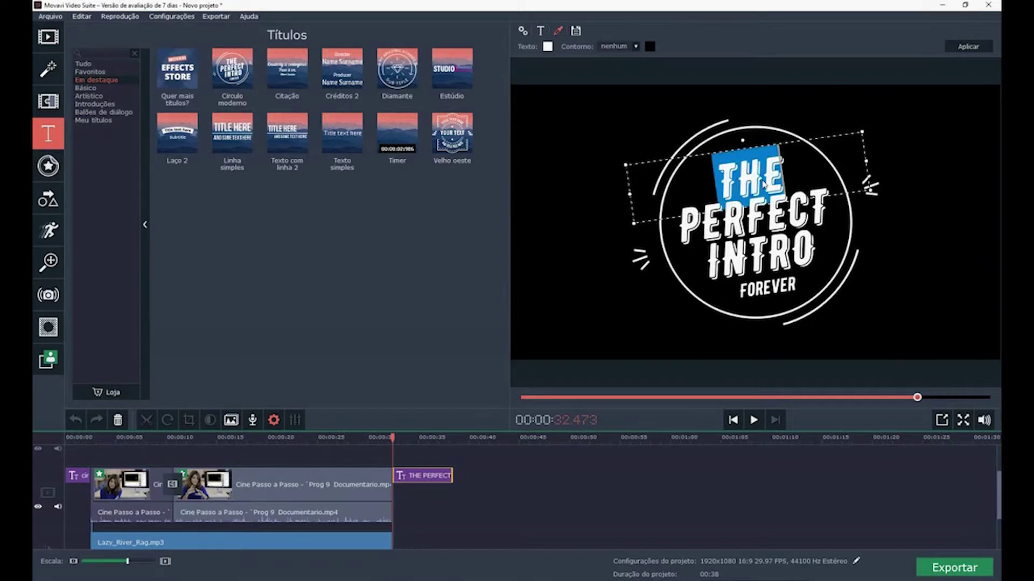
{"action": "key", "text": "Delete"}
{"action": "left_click", "coordinate": [753, 212]}
{"action": "double_click", "coordinate": [754, 213]}
{"action": "key", "text": "Delete"}
{"action": "left_click", "coordinate": [765, 254]}
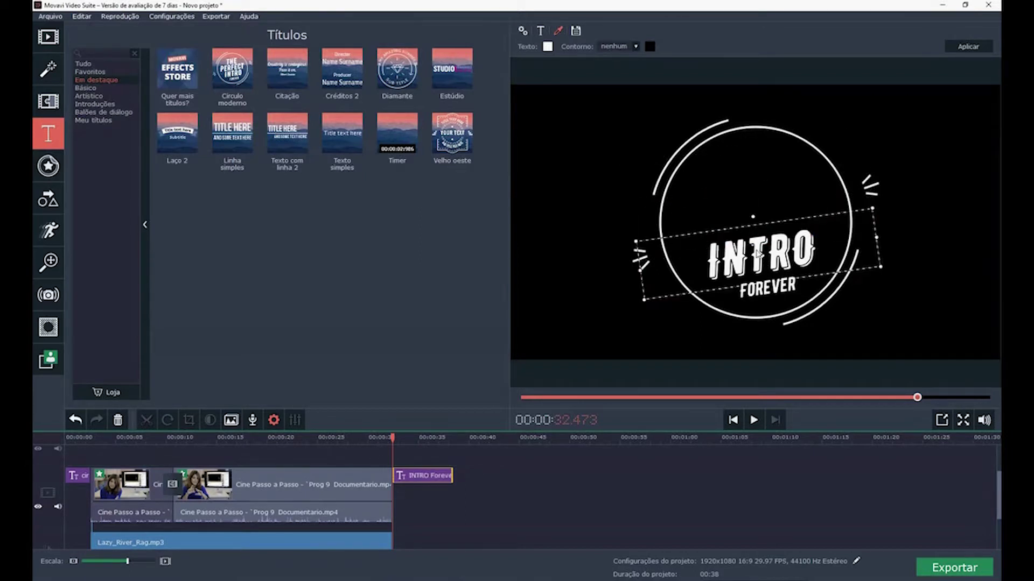
{"action": "double_click", "coordinate": [765, 254]}
{"action": "key", "text": "Delete"}
{"action": "left_click", "coordinate": [757, 291]}
{"action": "double_click", "coordinate": [757, 290]}
{"action": "key", "text": "Delete"}
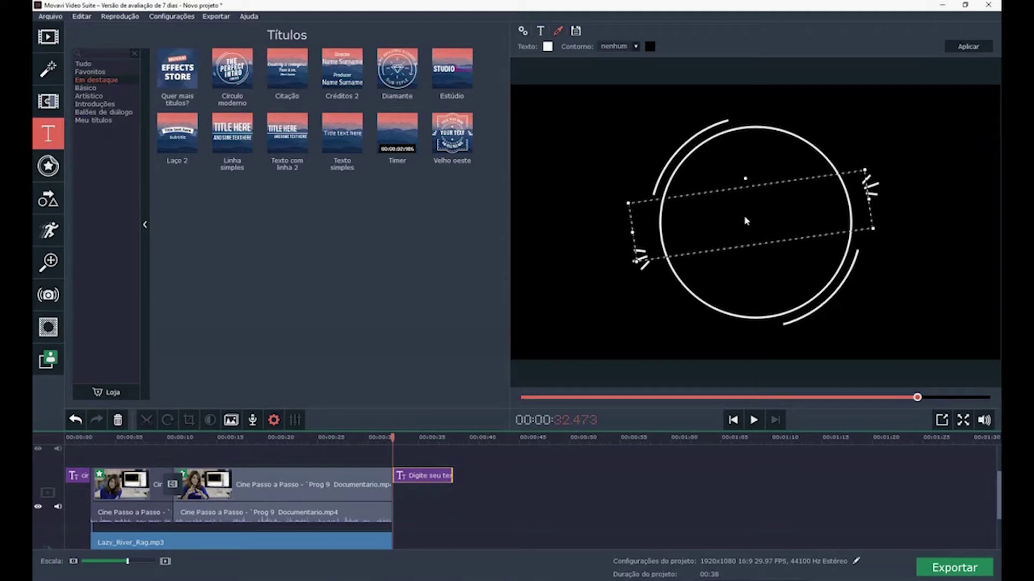
Step: Enter "produção video estudantil" as the closing title's text in the middle of the circle
{"action": "type", "text": "Pro"}
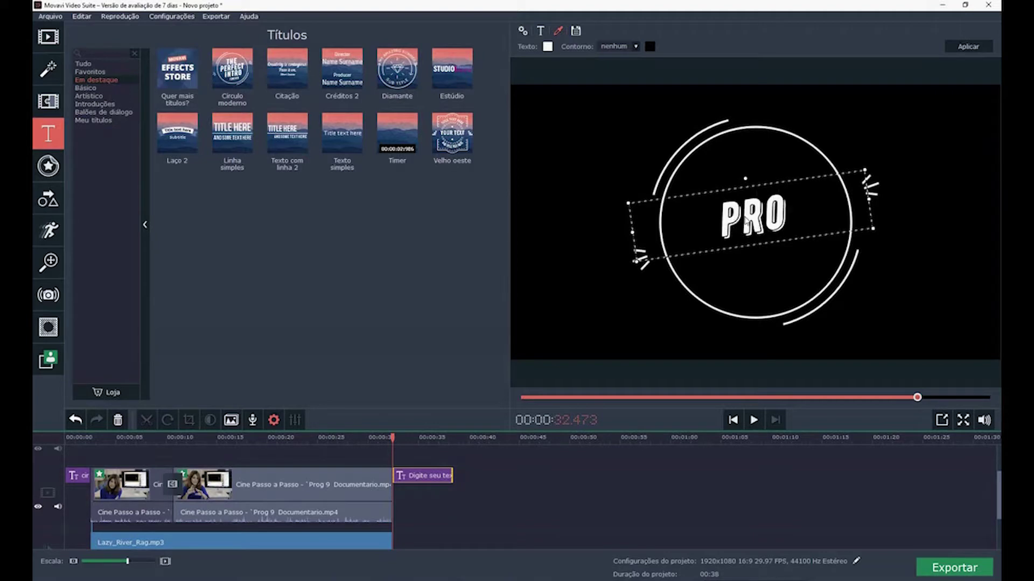
{"action": "type", "text": "duçã"}
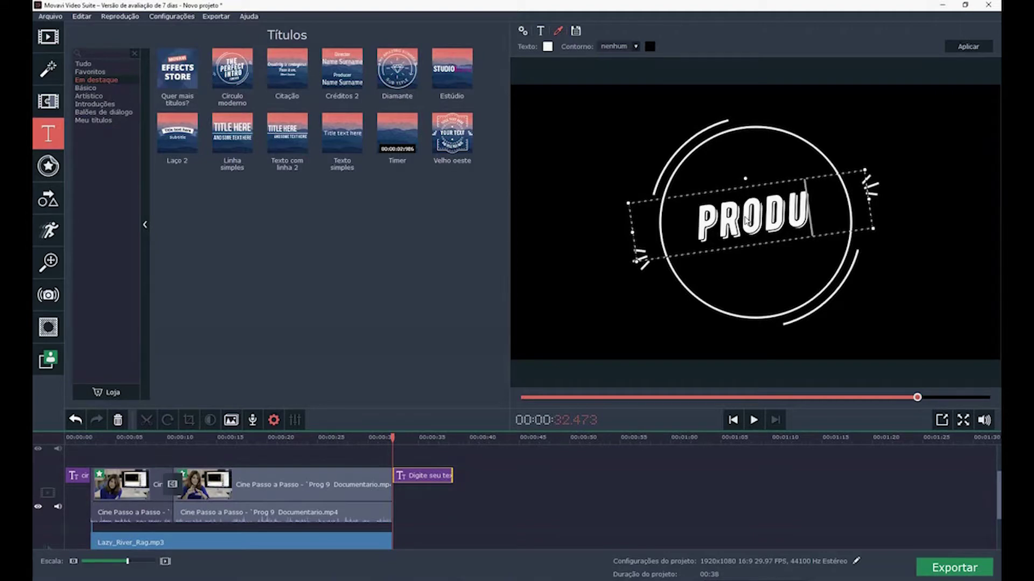
{"action": "type", "text": "o video"}
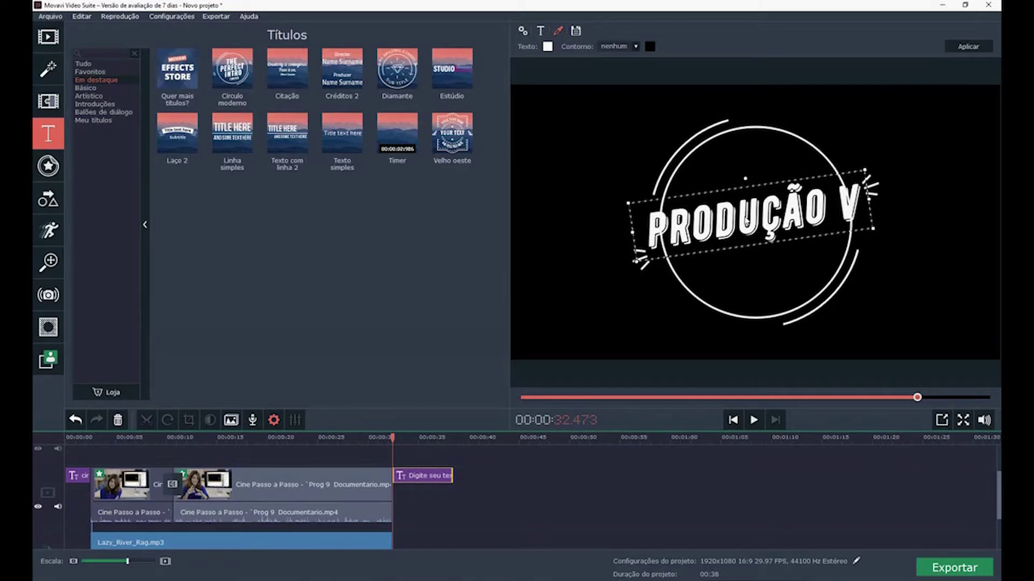
{"action": "type", "text": " estudantil"}
Step: Set the font size of the whole closing title text to 100
{"action": "key", "text": "ctrl+a"}
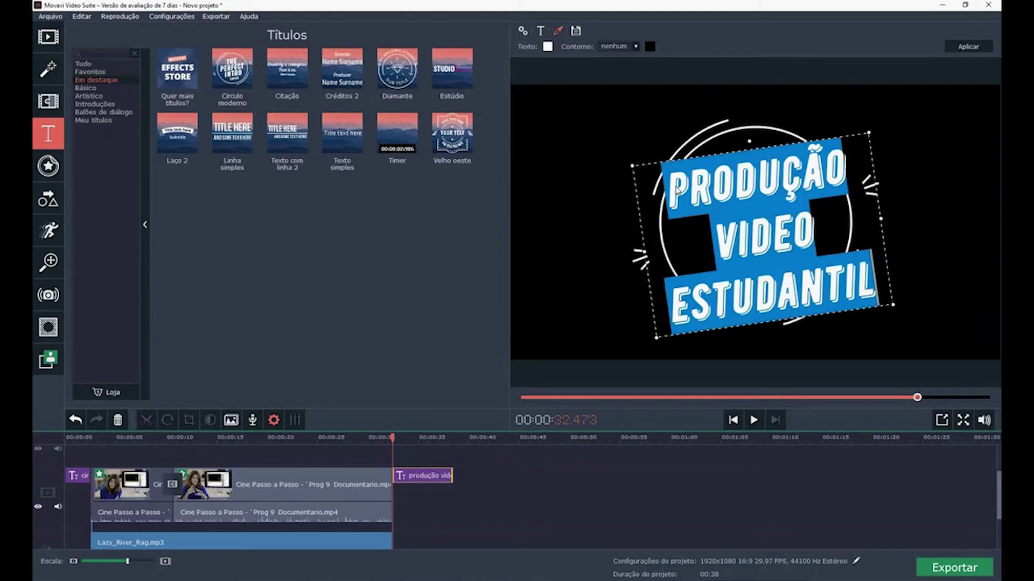
{"action": "left_click", "coordinate": [541, 32]}
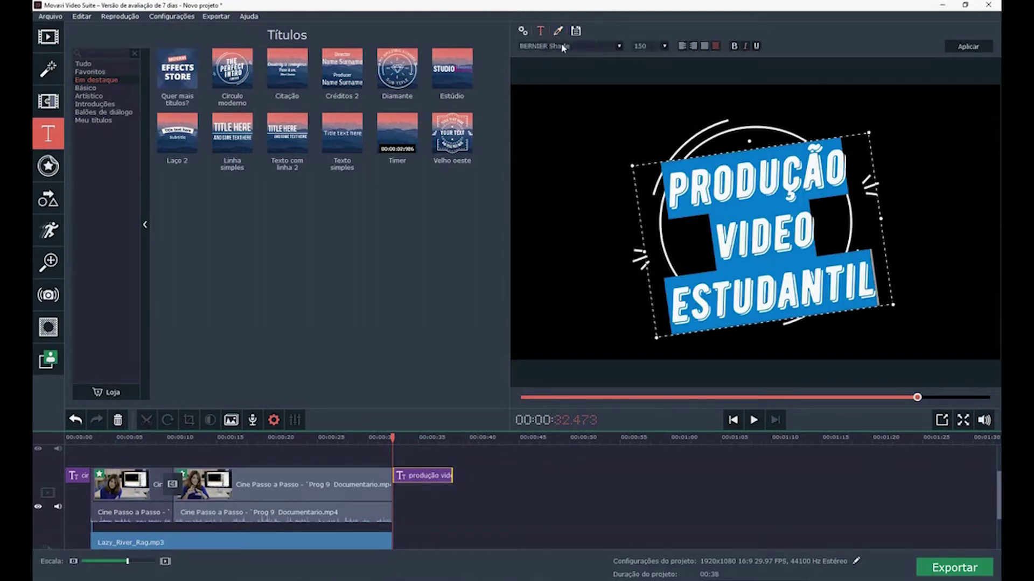
{"action": "left_click", "coordinate": [664, 46]}
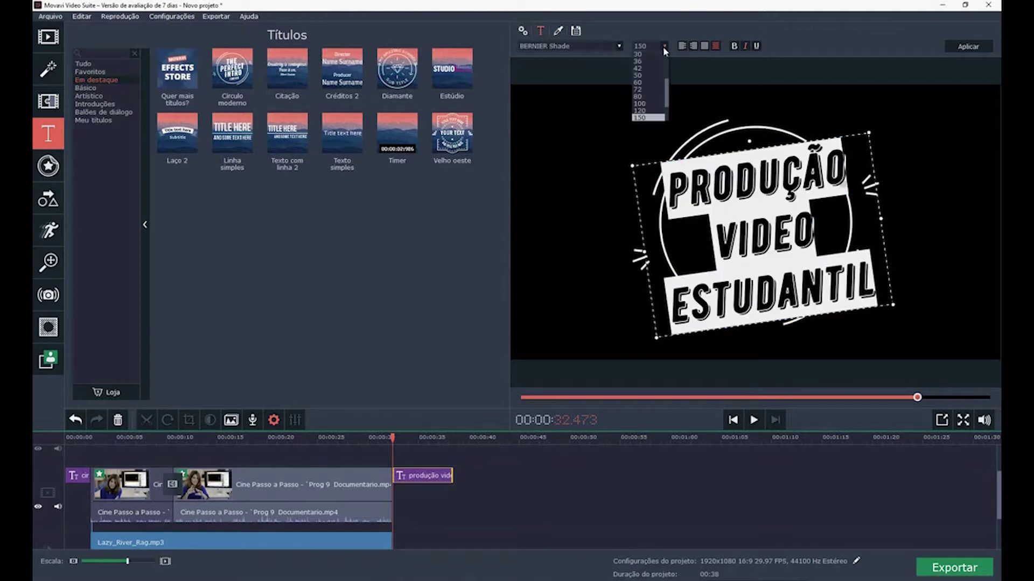
{"action": "left_click", "coordinate": [646, 104]}
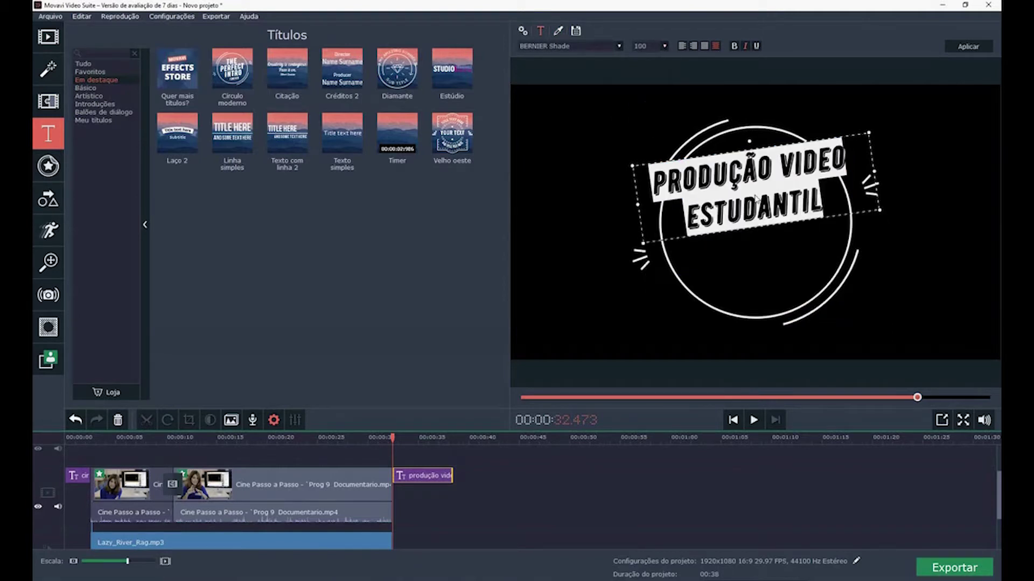
{"action": "left_click_drag", "start_coordinate": [754, 172], "coordinate": [766, 183]}
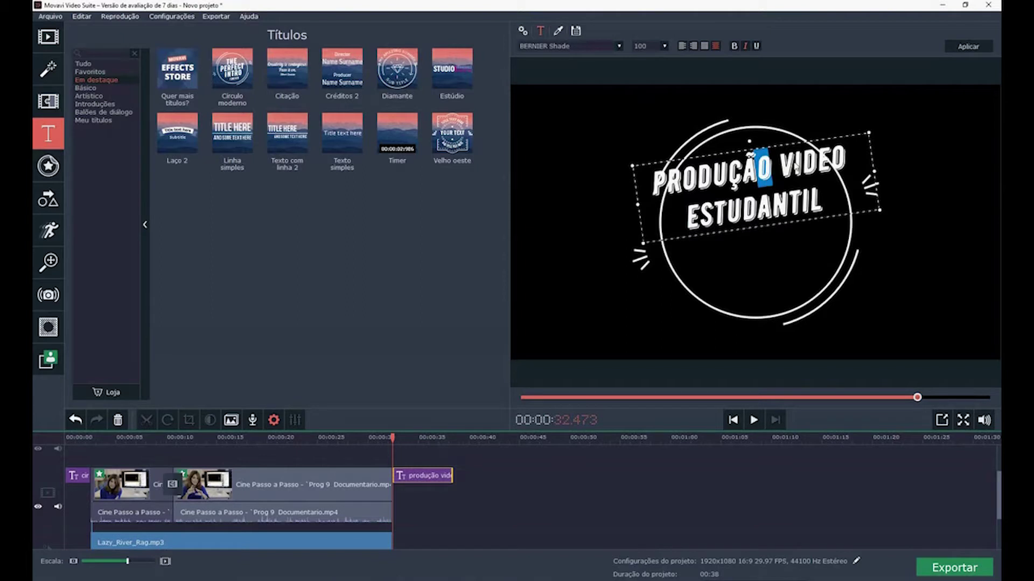
Step: Play the project from just before the closing title to review its animation, and deselect the title clip
{"action": "left_click", "coordinate": [382, 439]}
{"action": "key", "text": "space"}
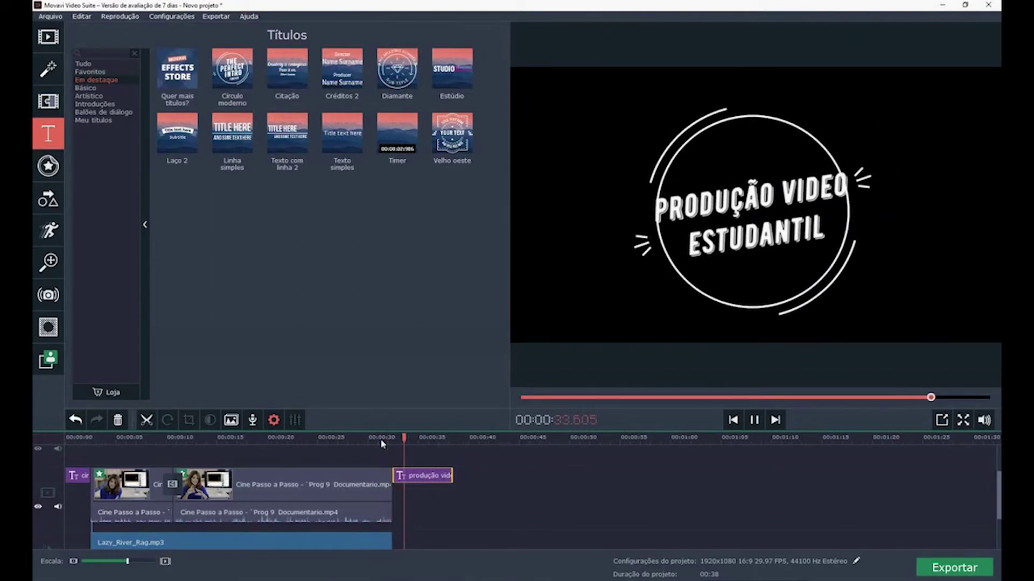
{"action": "key", "text": "space"}
{"action": "left_click", "coordinate": [386, 439]}
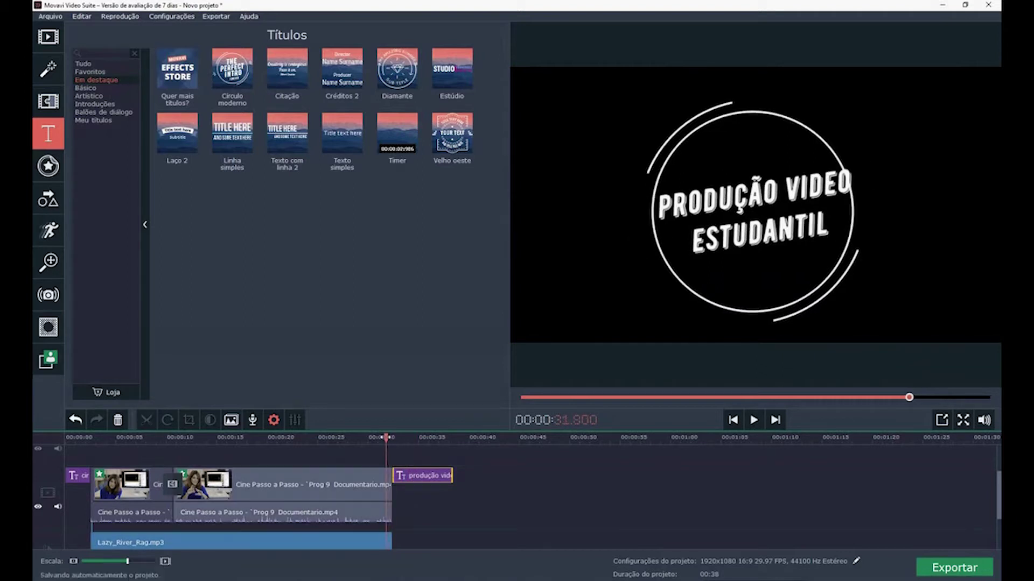
{"action": "left_click", "coordinate": [378, 438]}
{"action": "key", "text": "space"}
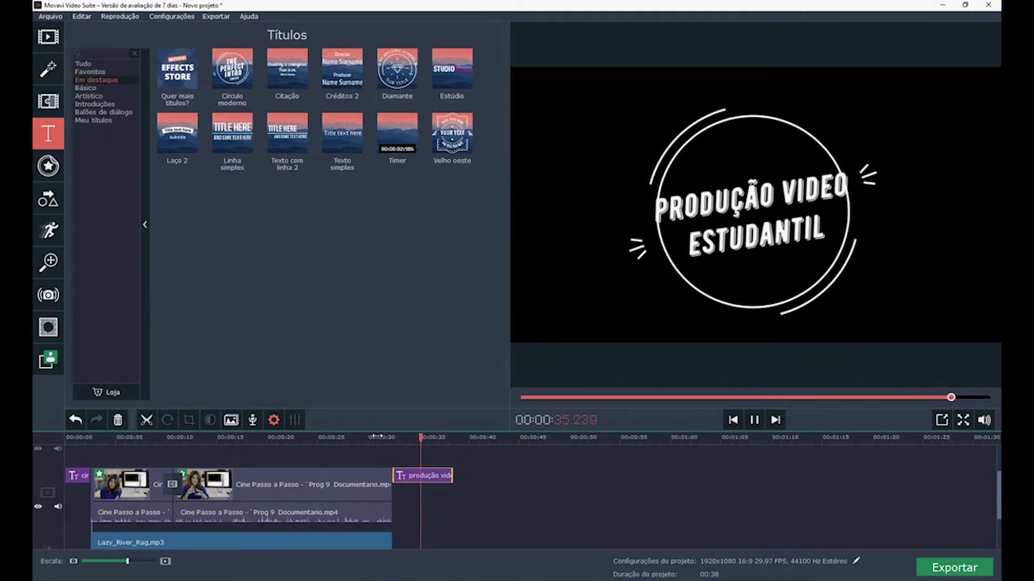
{"action": "key", "text": "space"}
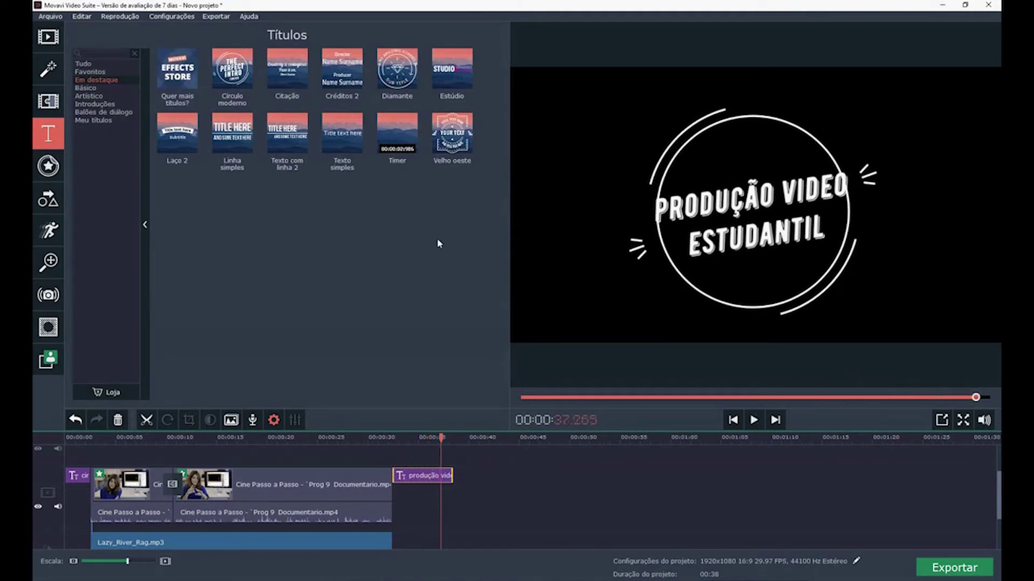
{"action": "left_click", "coordinate": [485, 500]}
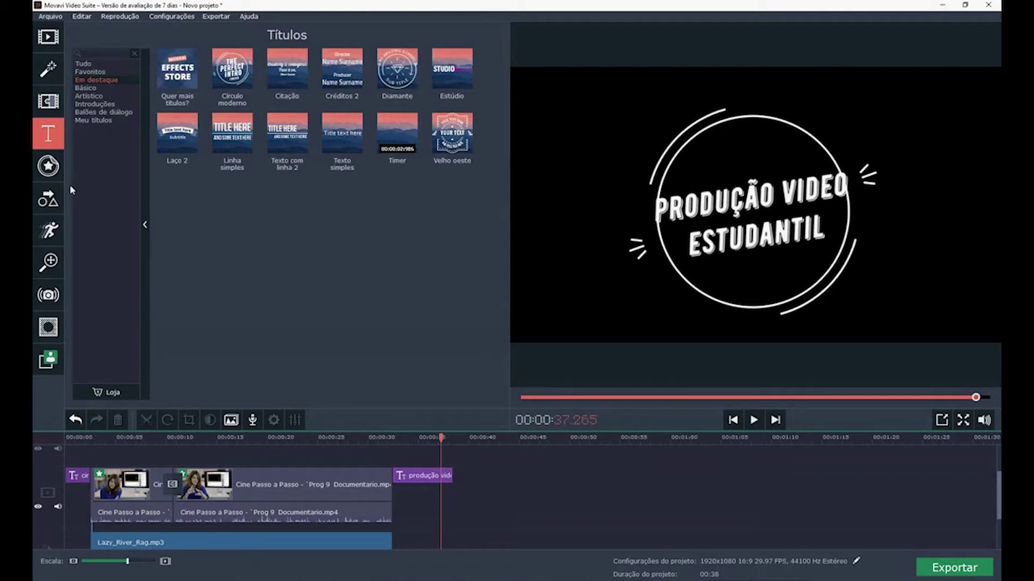
Step: Add the Câmera sticker over the closing title, shrink it and place it in the frame's upper-left corner
{"action": "left_click", "coordinate": [48, 166]}
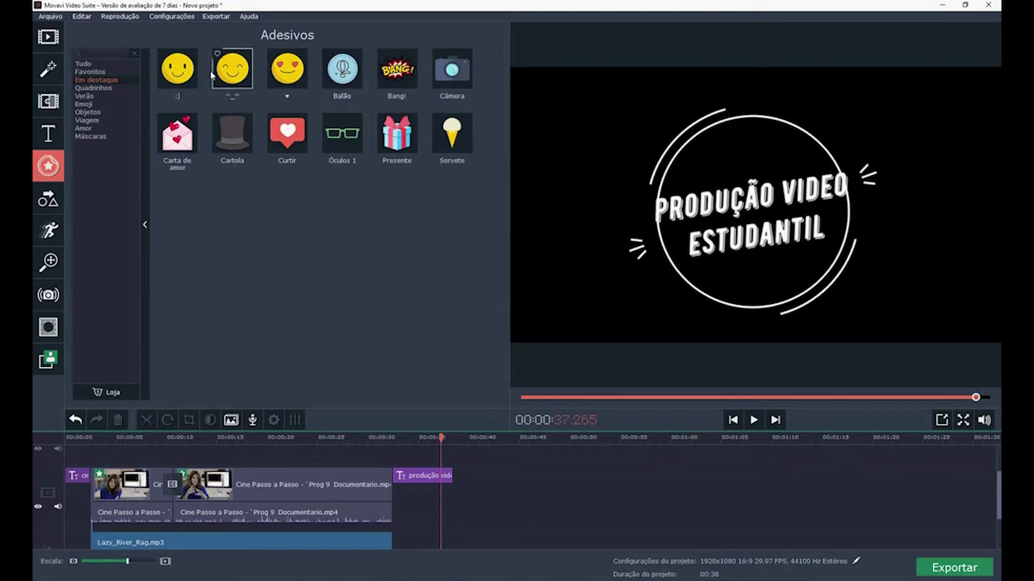
{"action": "left_click_drag", "start_coordinate": [452, 76], "coordinate": [425, 457]}
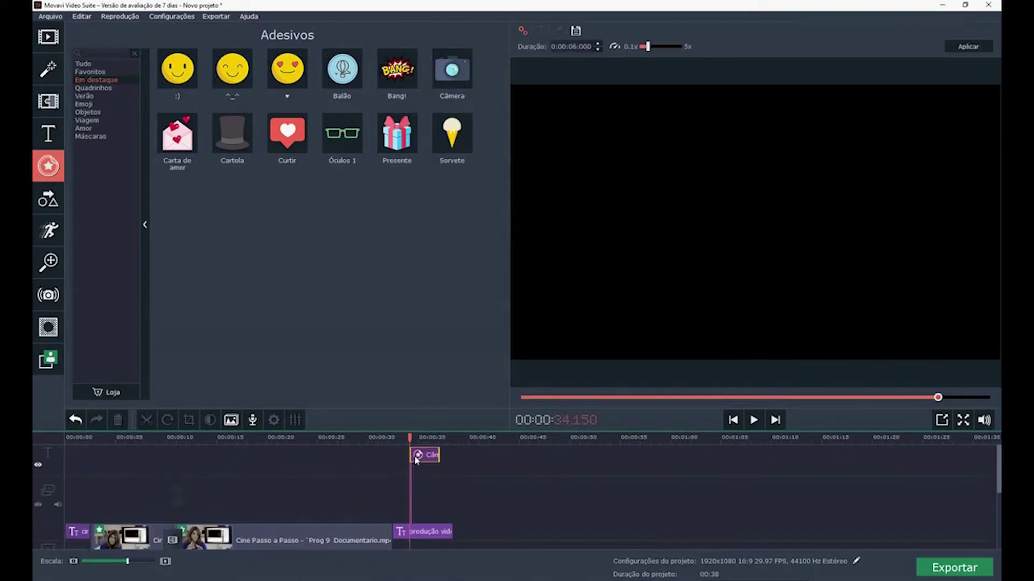
{"action": "left_click_drag", "start_coordinate": [826, 161], "coordinate": [714, 102]}
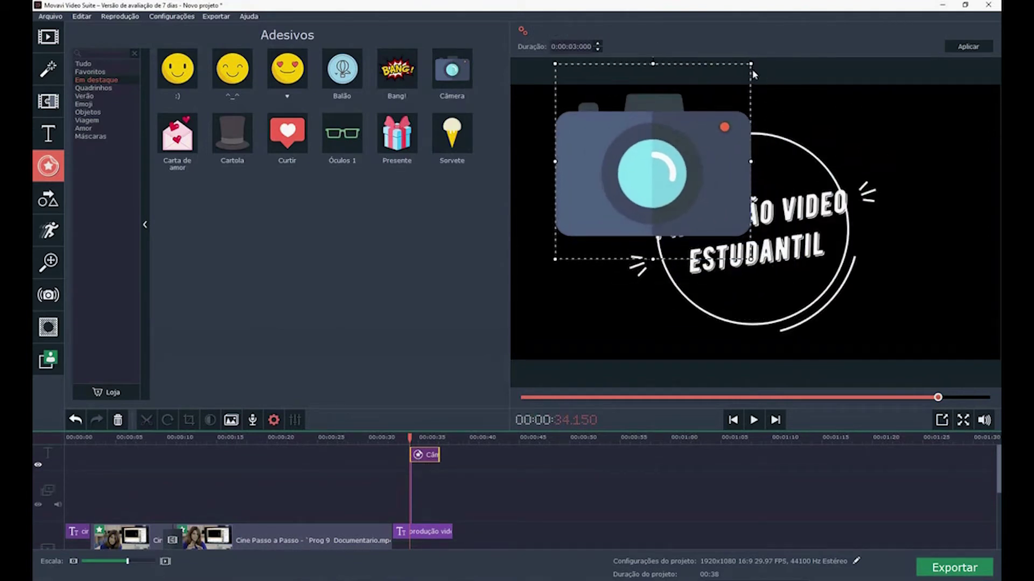
{"action": "left_click_drag", "start_coordinate": [751, 65], "coordinate": [639, 168]}
{"action": "left_click_drag", "start_coordinate": [595, 223], "coordinate": [576, 166]}
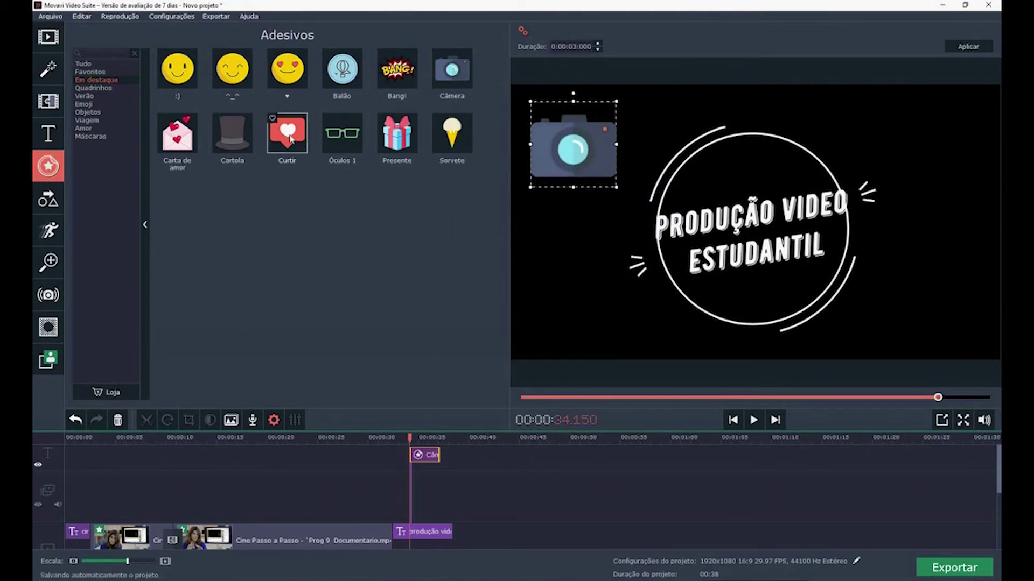
Step: Add the Curtir sticker over the closing title, shrink it and place it in the frame's lower-right corner
{"action": "left_click_drag", "start_coordinate": [287, 135], "coordinate": [419, 476]}
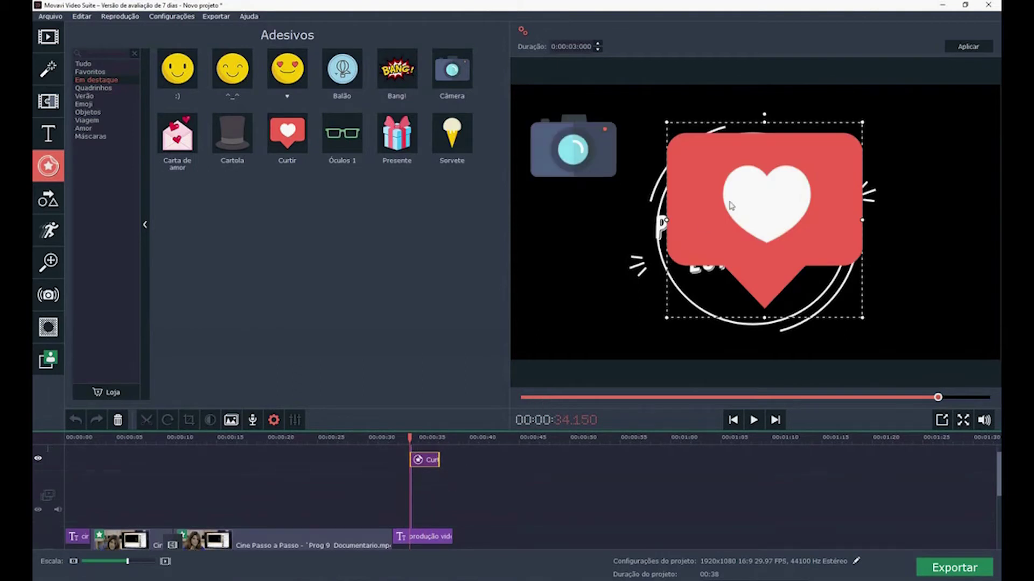
{"action": "left_click_drag", "start_coordinate": [732, 207], "coordinate": [890, 288]}
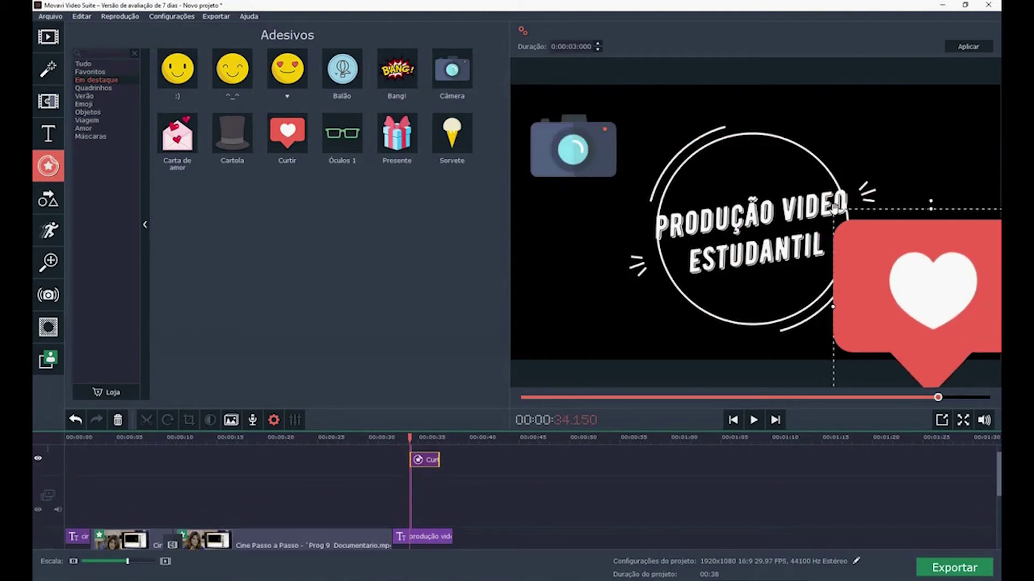
{"action": "left_click_drag", "start_coordinate": [835, 207], "coordinate": [927, 311]}
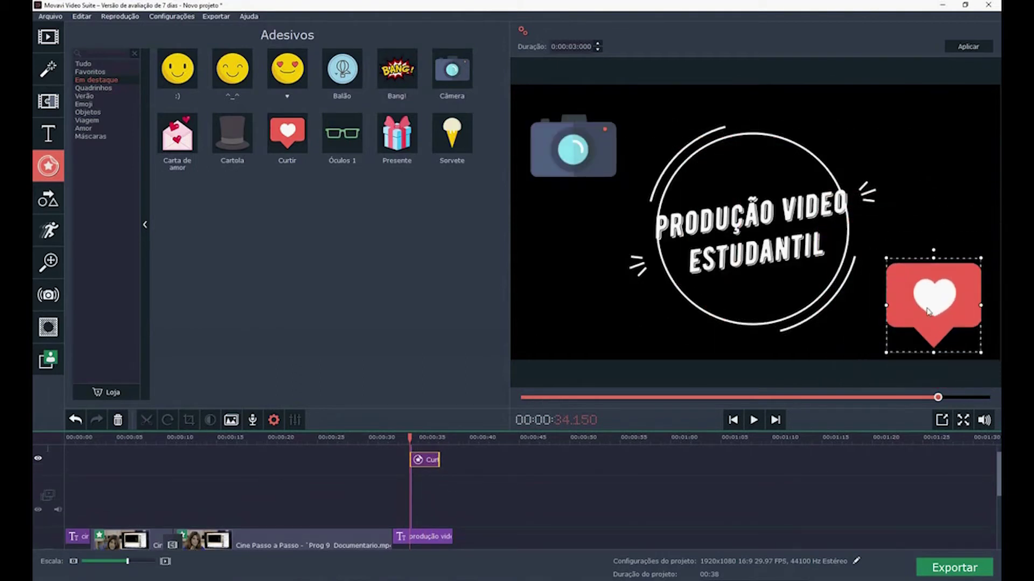
{"action": "mouse_move", "coordinate": [889, 272]}
{"action": "left_mouse_down"}
{"action": "mouse_move", "coordinate": [900, 262]}
{"action": "mouse_move", "coordinate": [910, 275]}
{"action": "left_mouse_up"}
{"action": "left_click", "coordinate": [440, 462]}
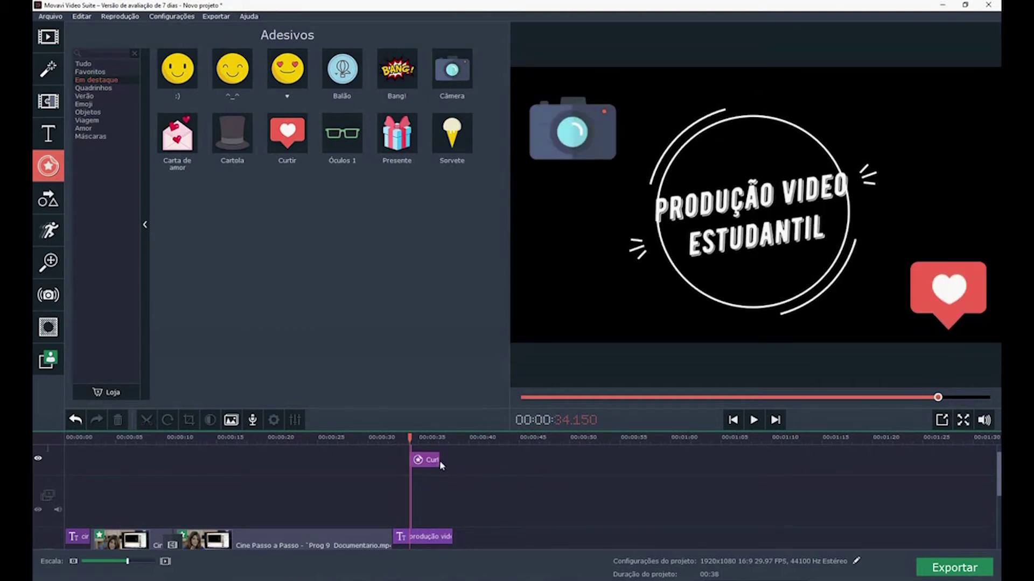
Step: Extend the Curtir and Câmera stickers on the timeline to span the full length of the closing title
{"action": "key", "text": "space"}
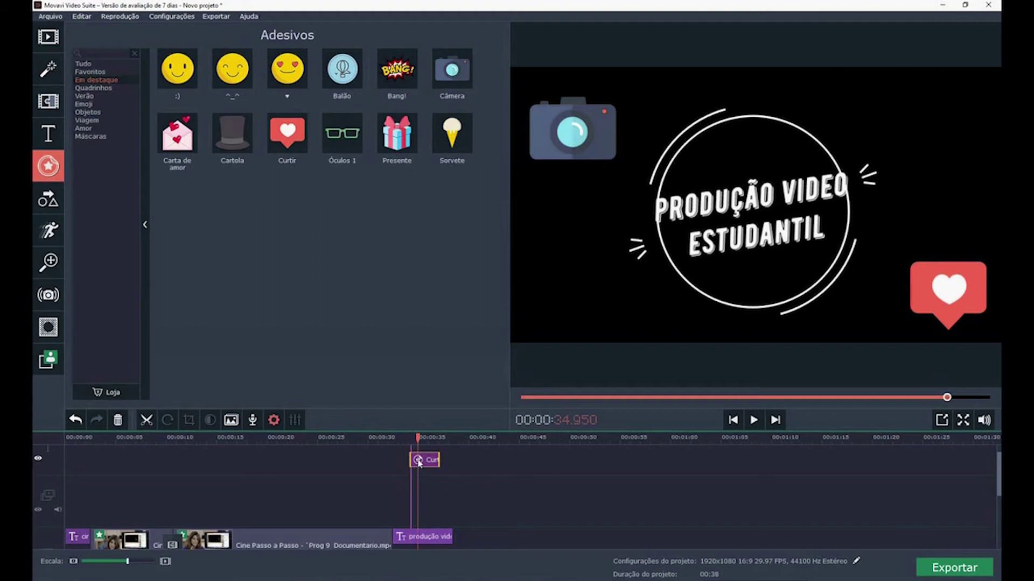
{"action": "left_click_drag", "start_coordinate": [415, 464], "coordinate": [452, 459]}
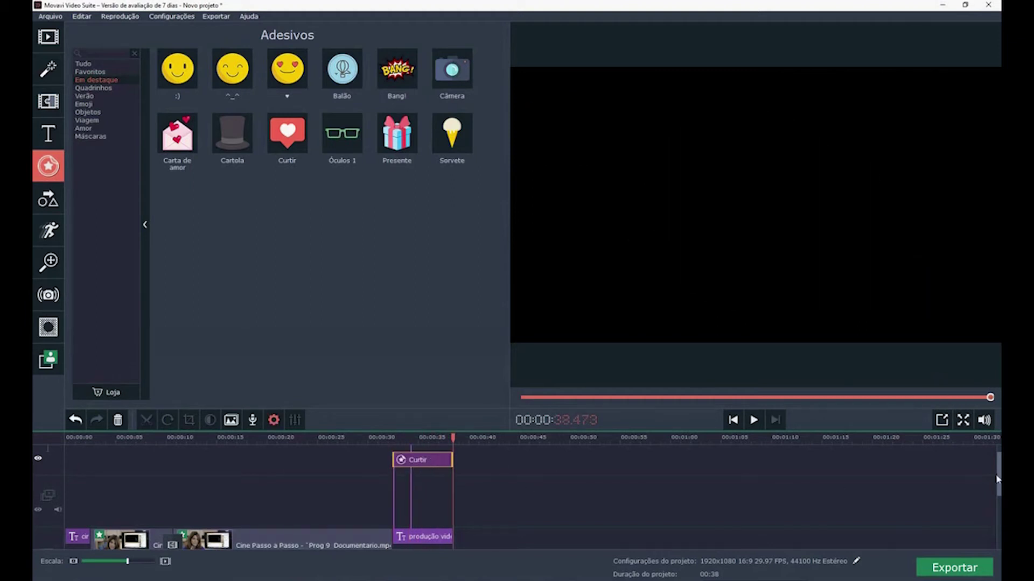
{"action": "left_click_drag", "start_coordinate": [452, 68], "coordinate": [451, 458]}
{"action": "left_click", "coordinate": [506, 476]}
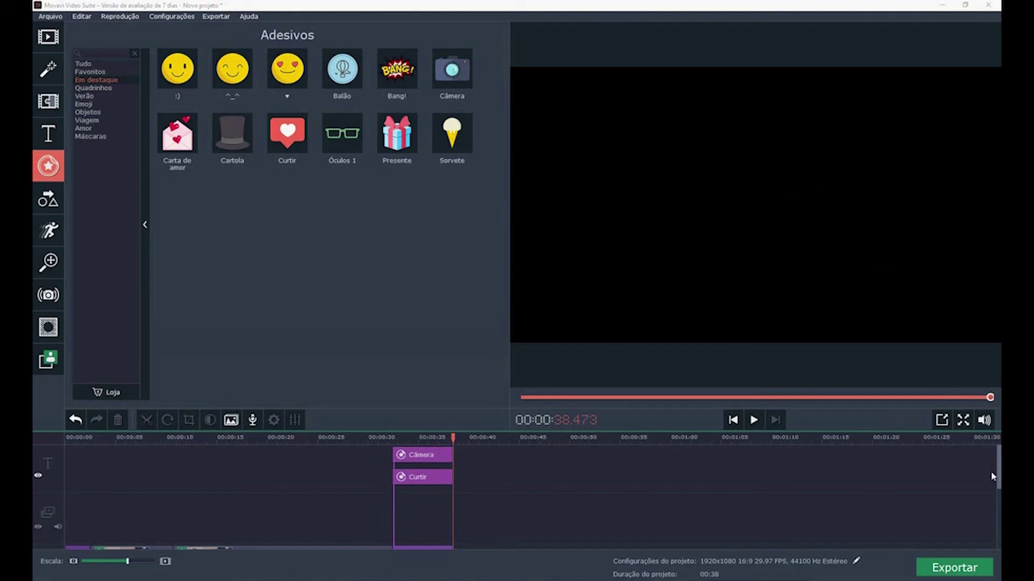
Step: Shorten the Câmera and Curtir stickers and the closing title so that all three end at 00:00:37.573
{"action": "scroll", "coordinate": [243, 495], "scroll_direction": "down", "scroll_amount": 5}
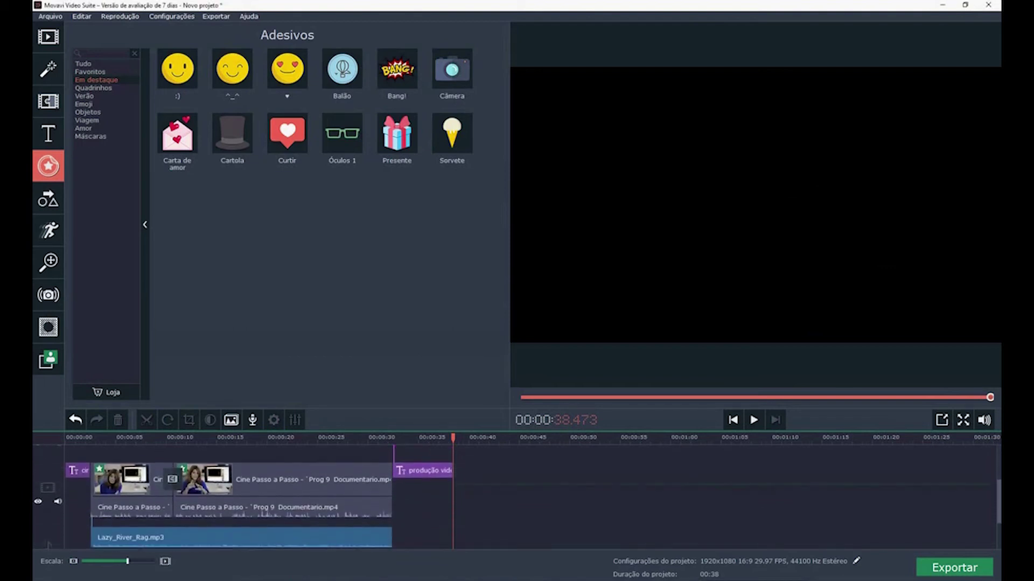
{"action": "scroll", "coordinate": [259, 495], "scroll_direction": "up", "scroll_amount": 5}
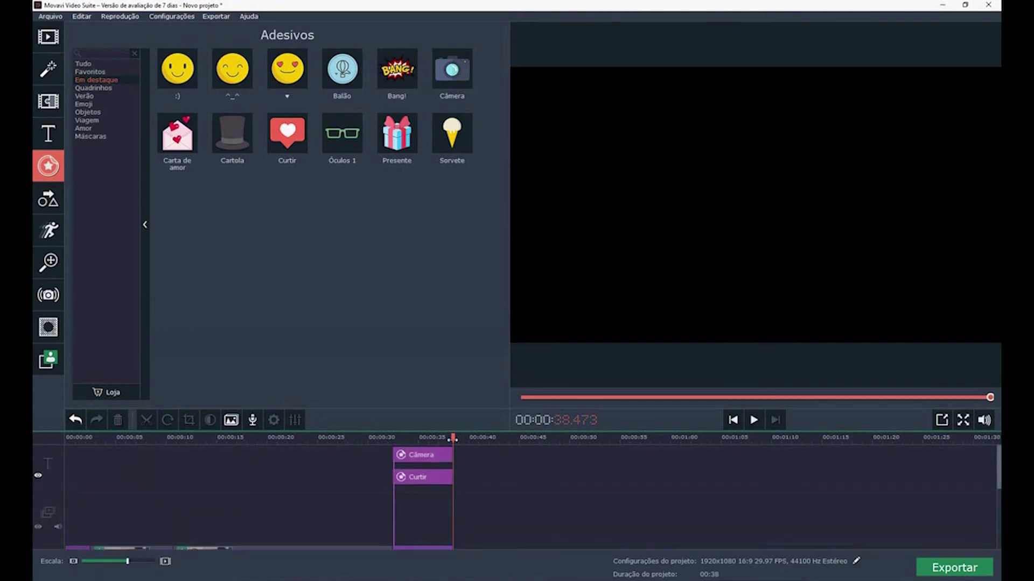
{"action": "left_click_drag", "start_coordinate": [452, 439], "coordinate": [443, 477]}
{"action": "left_click", "coordinate": [430, 483]}
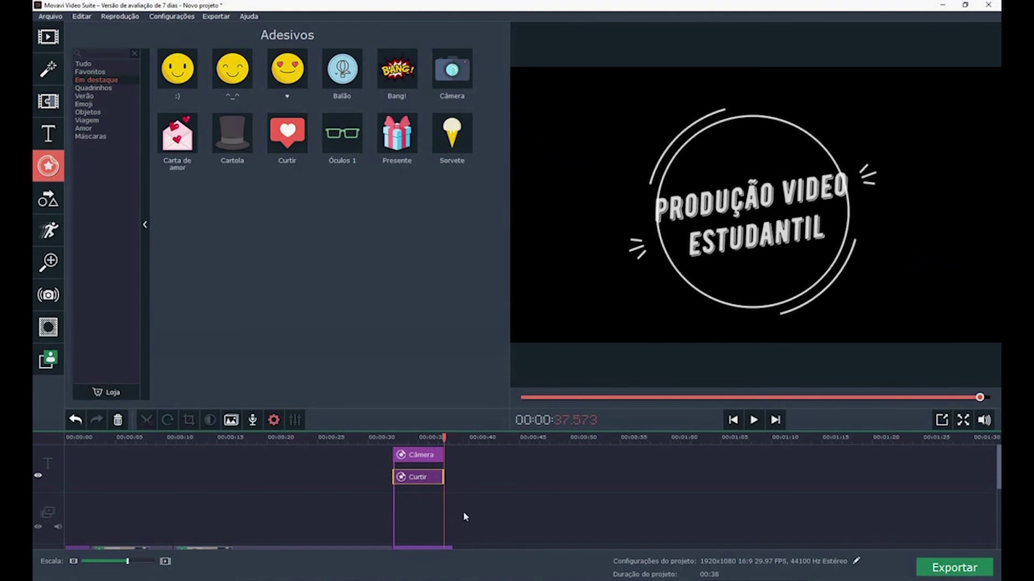
{"action": "scroll", "coordinate": [999, 479], "scroll_direction": "down", "scroll_amount": 1}
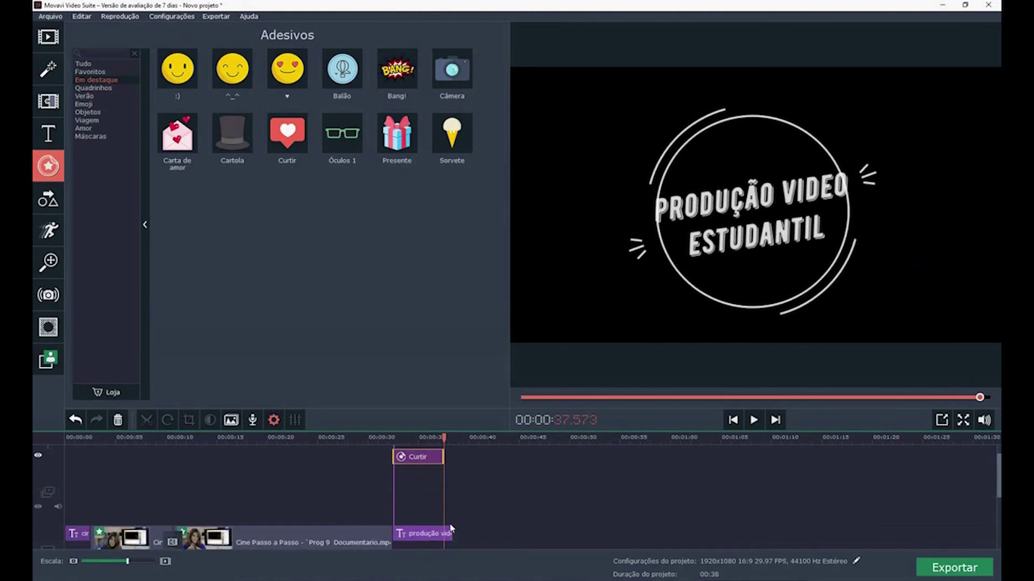
{"action": "left_click_drag", "start_coordinate": [451, 528], "coordinate": [444, 533]}
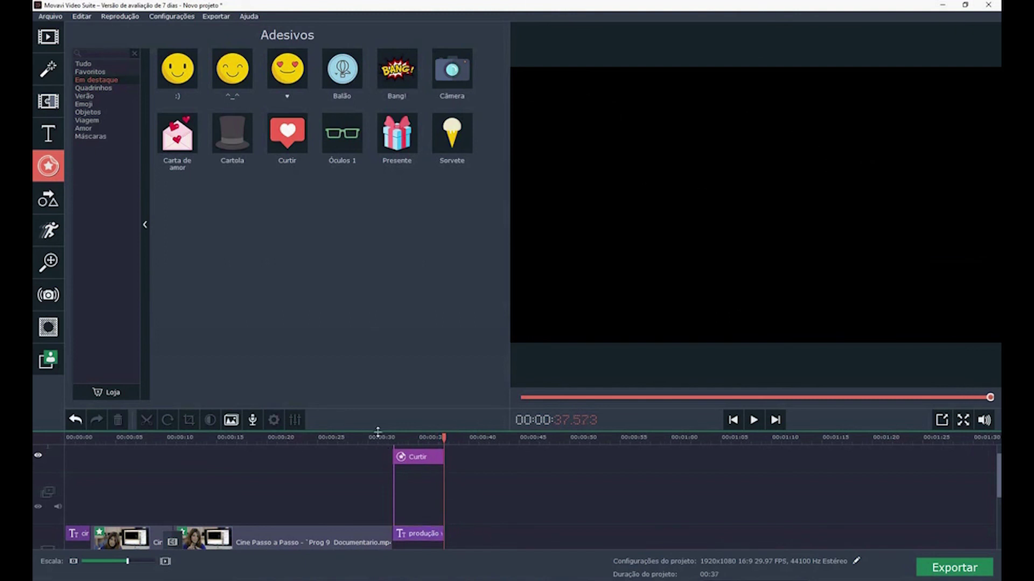